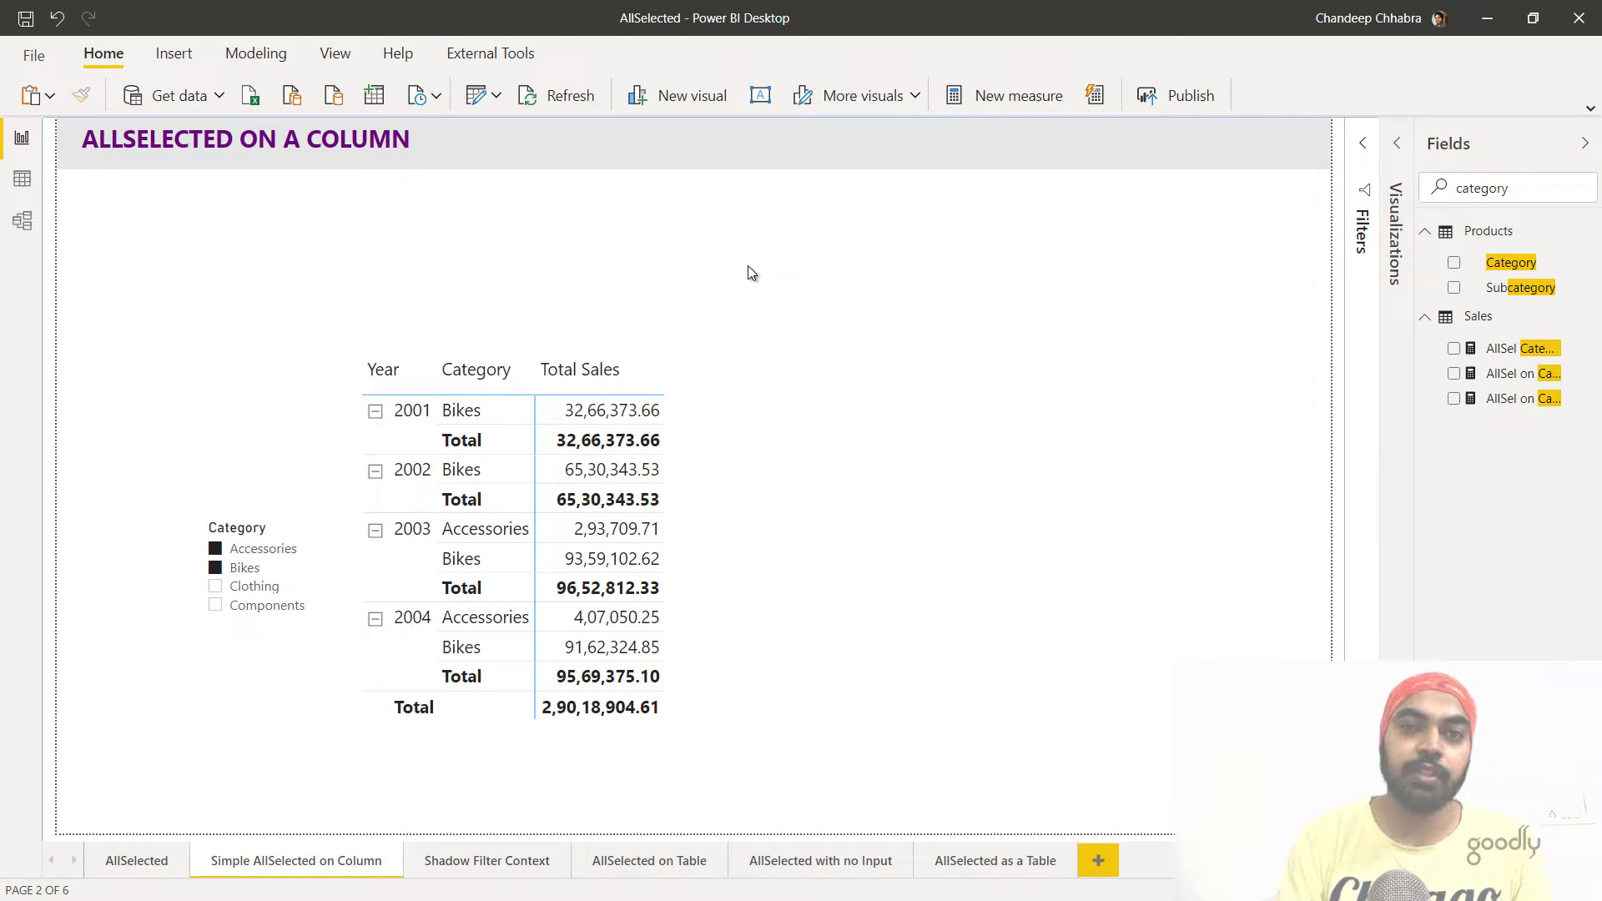
Examine the relationships between the Products, Sales and Calendar tables in the data model, then return to the report.
click(23, 222)
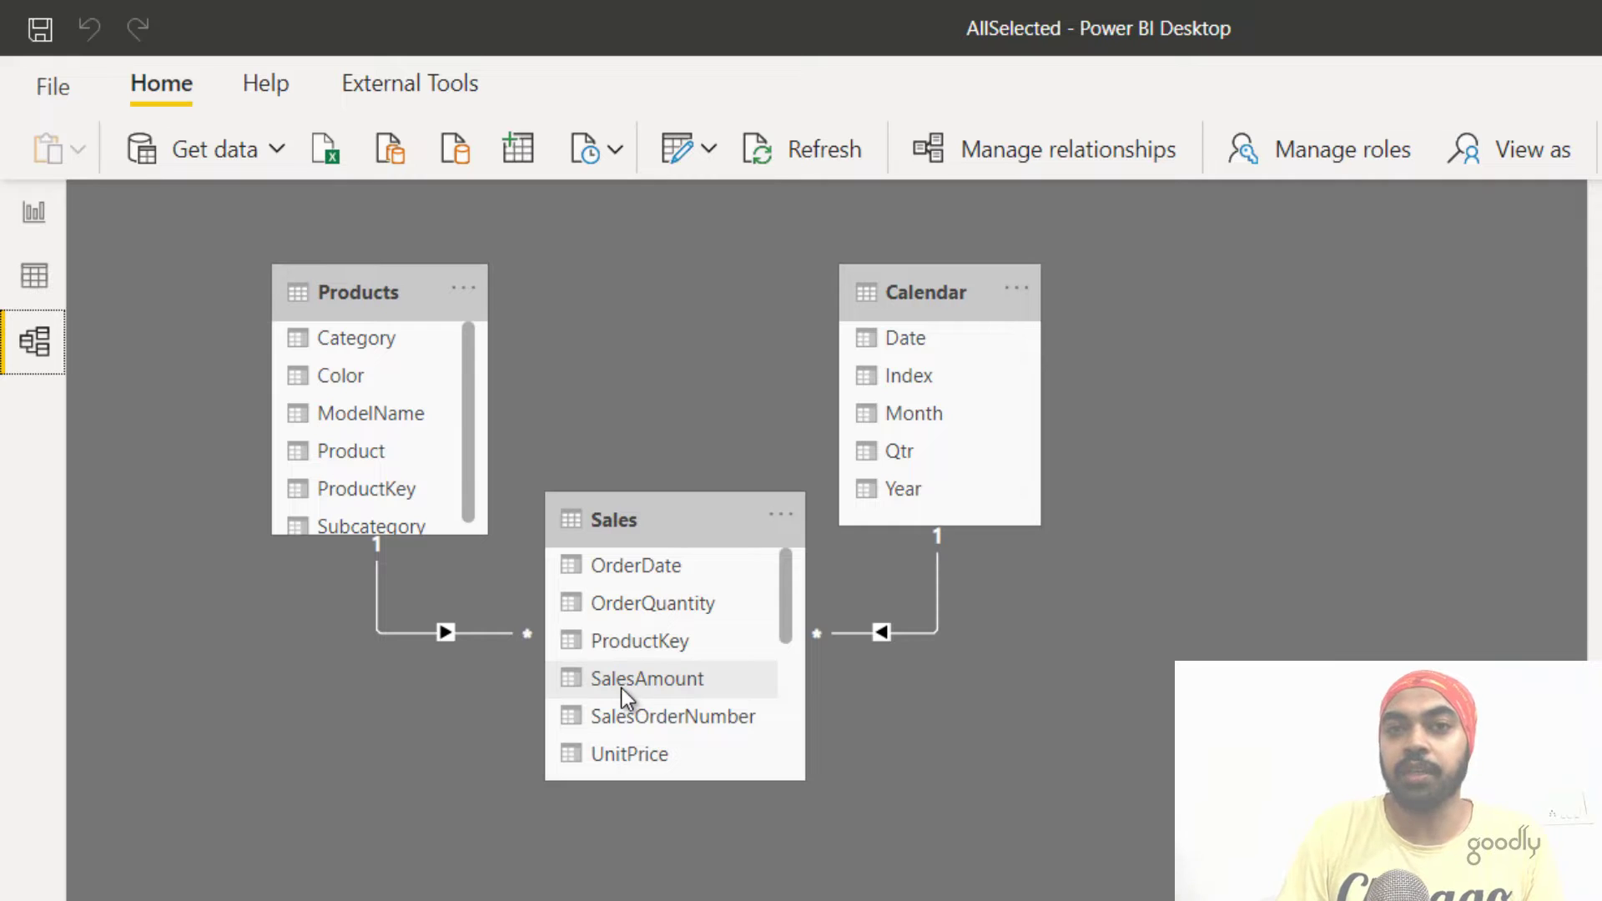
click(28, 215)
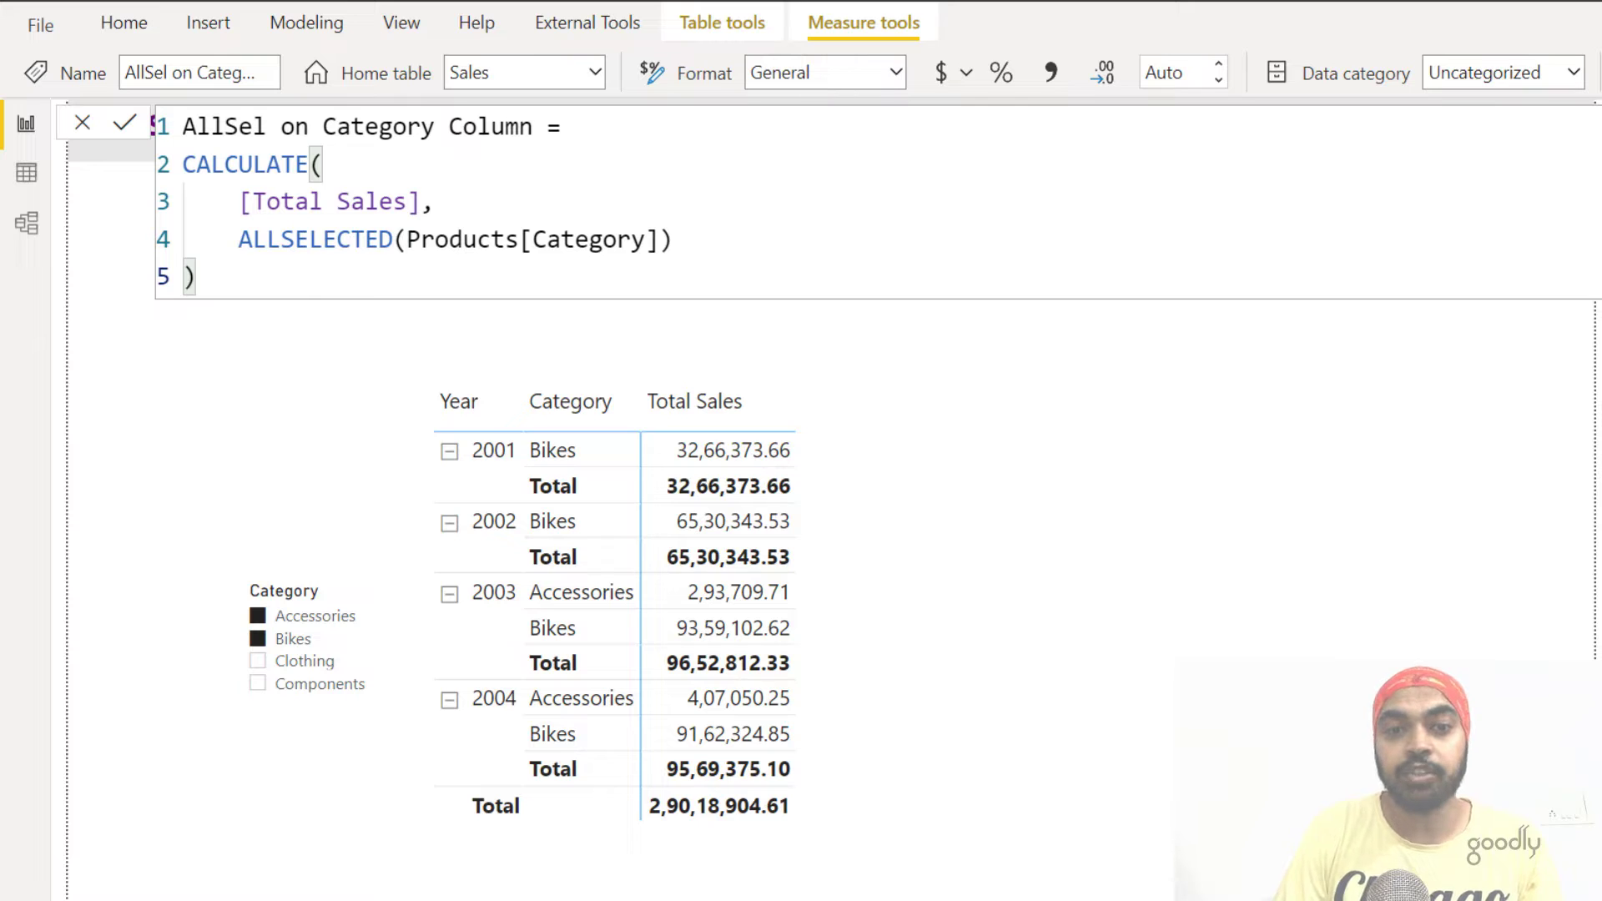
Add the AllSel on Category Column and AllSel on Category & Color Column measures to the Year and Category matrix.
drag(1601, 550, 1024, 562)
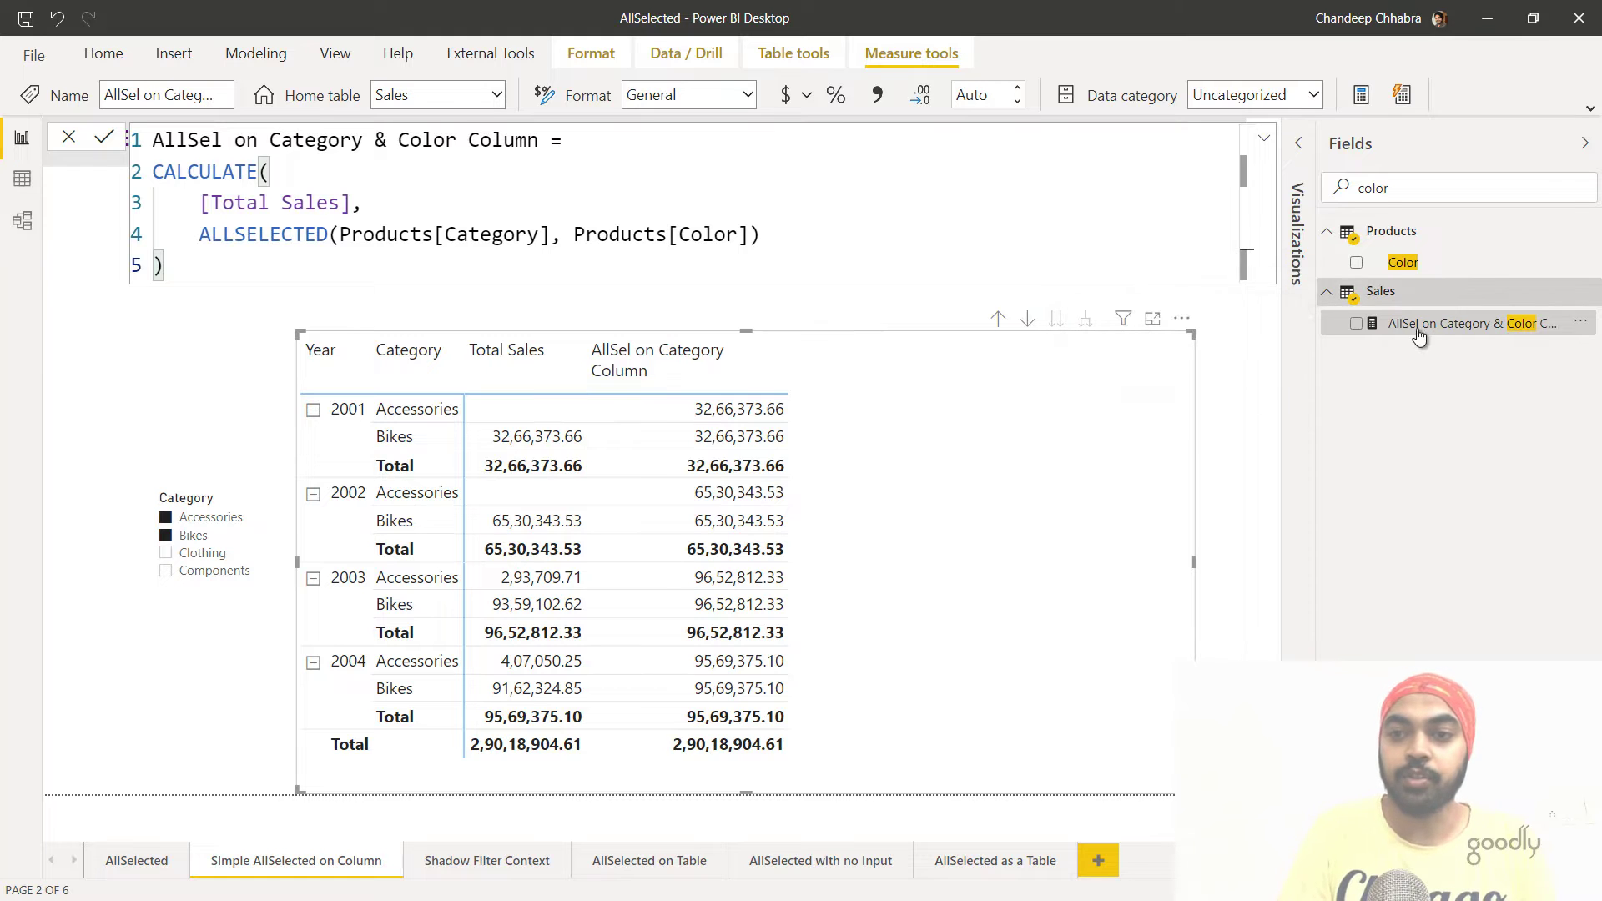
drag(1460, 324, 915, 536)
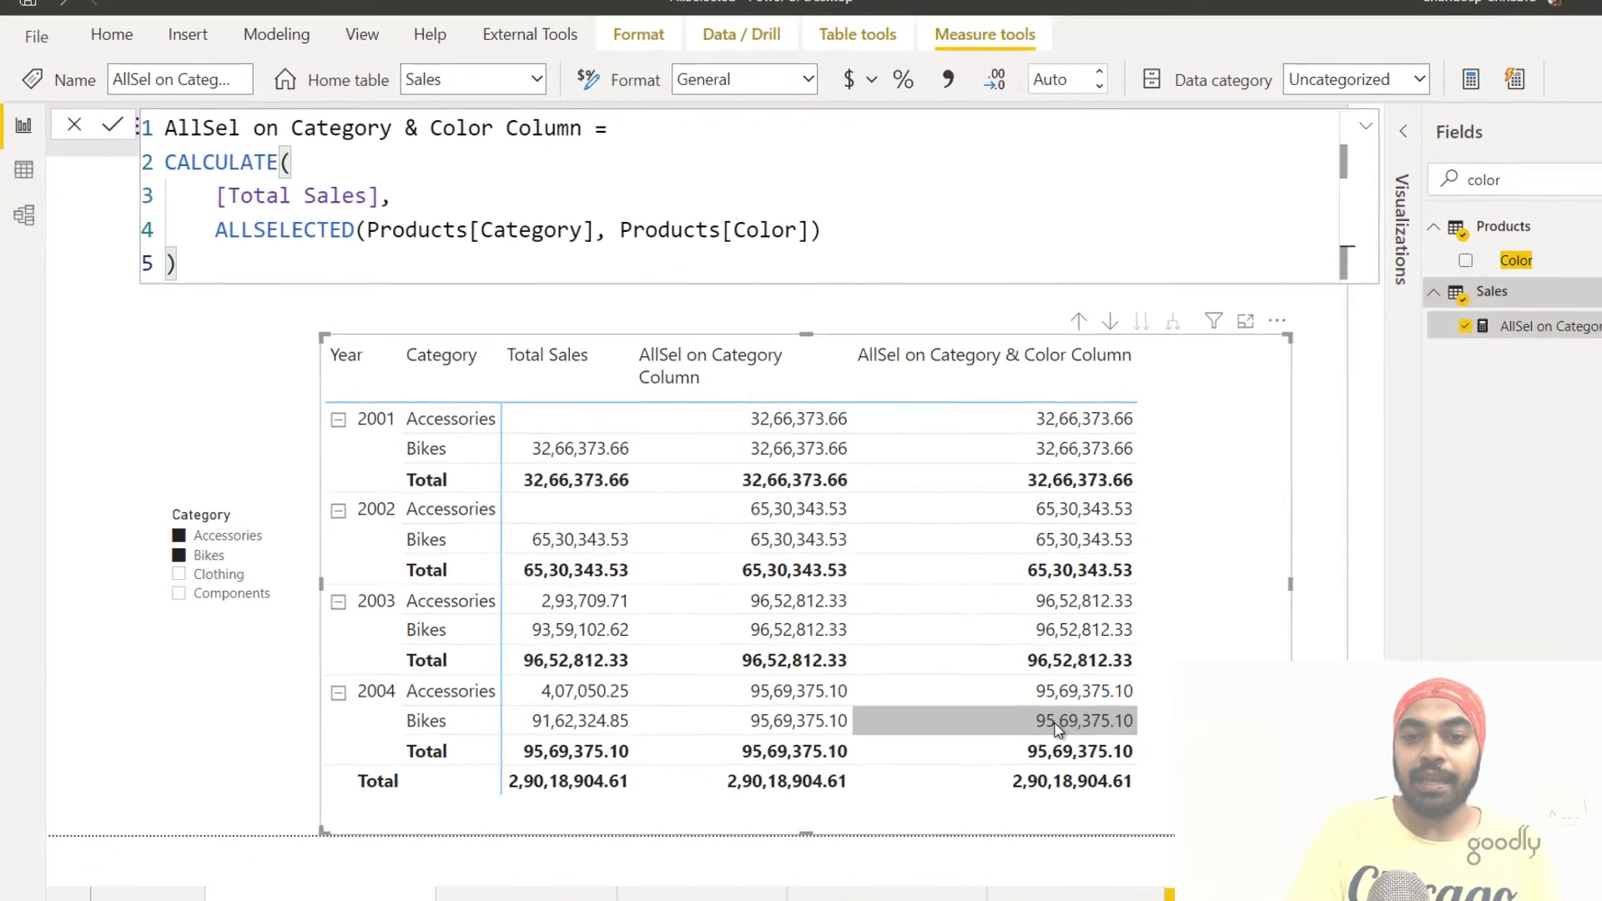
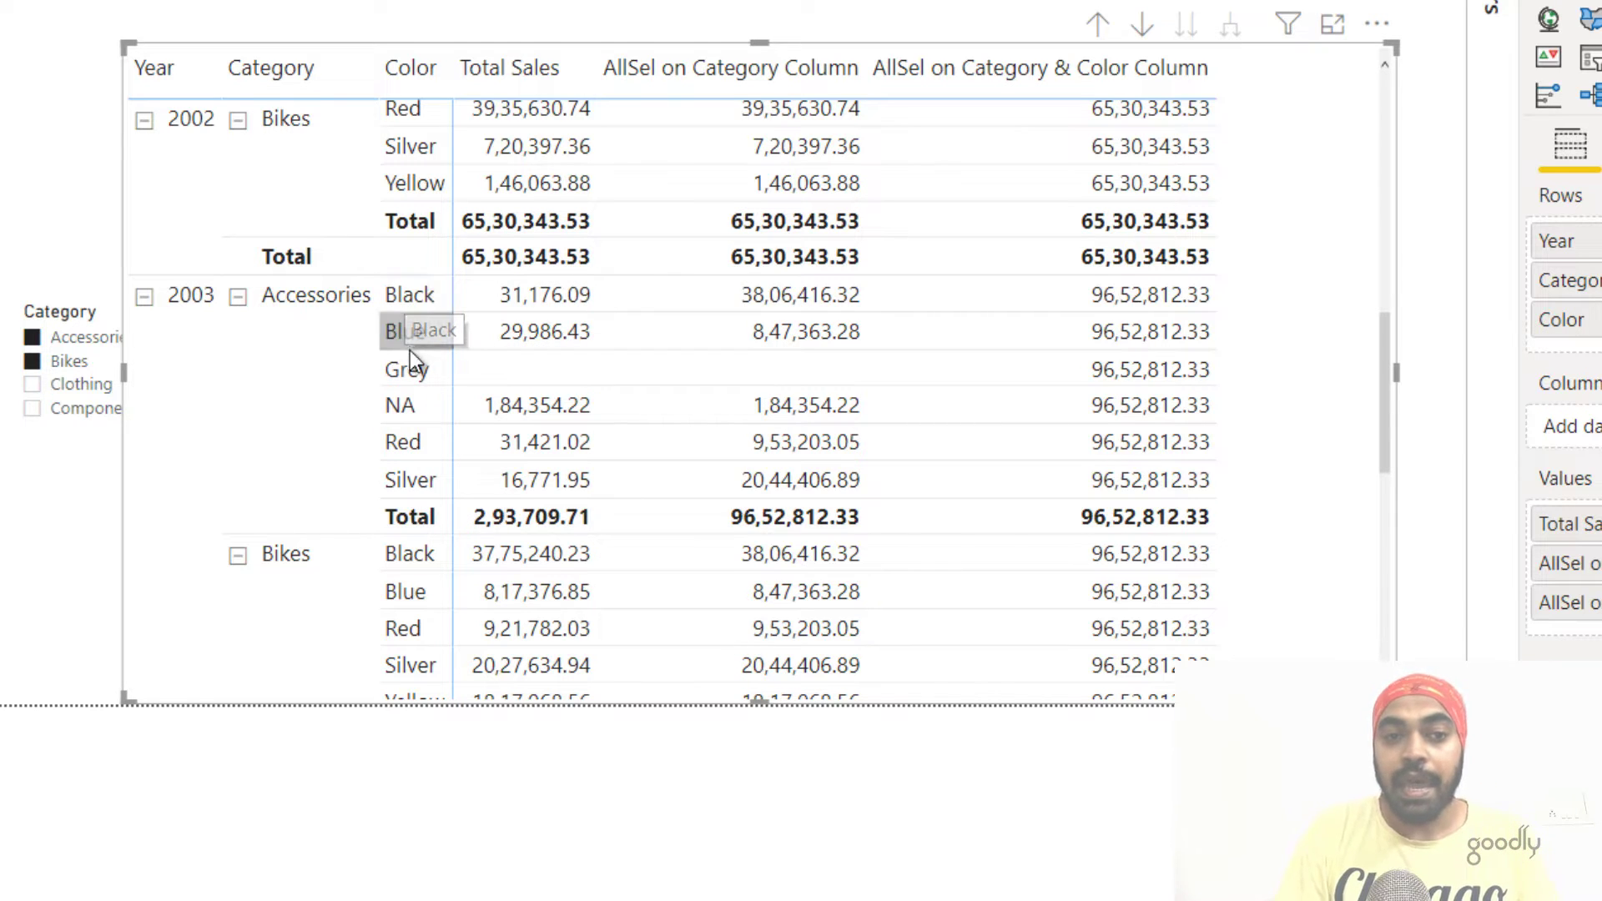
Review the 2003 color rows in the matrix and add a slicer on the Color field below the Category slicer.
click(96, 479)
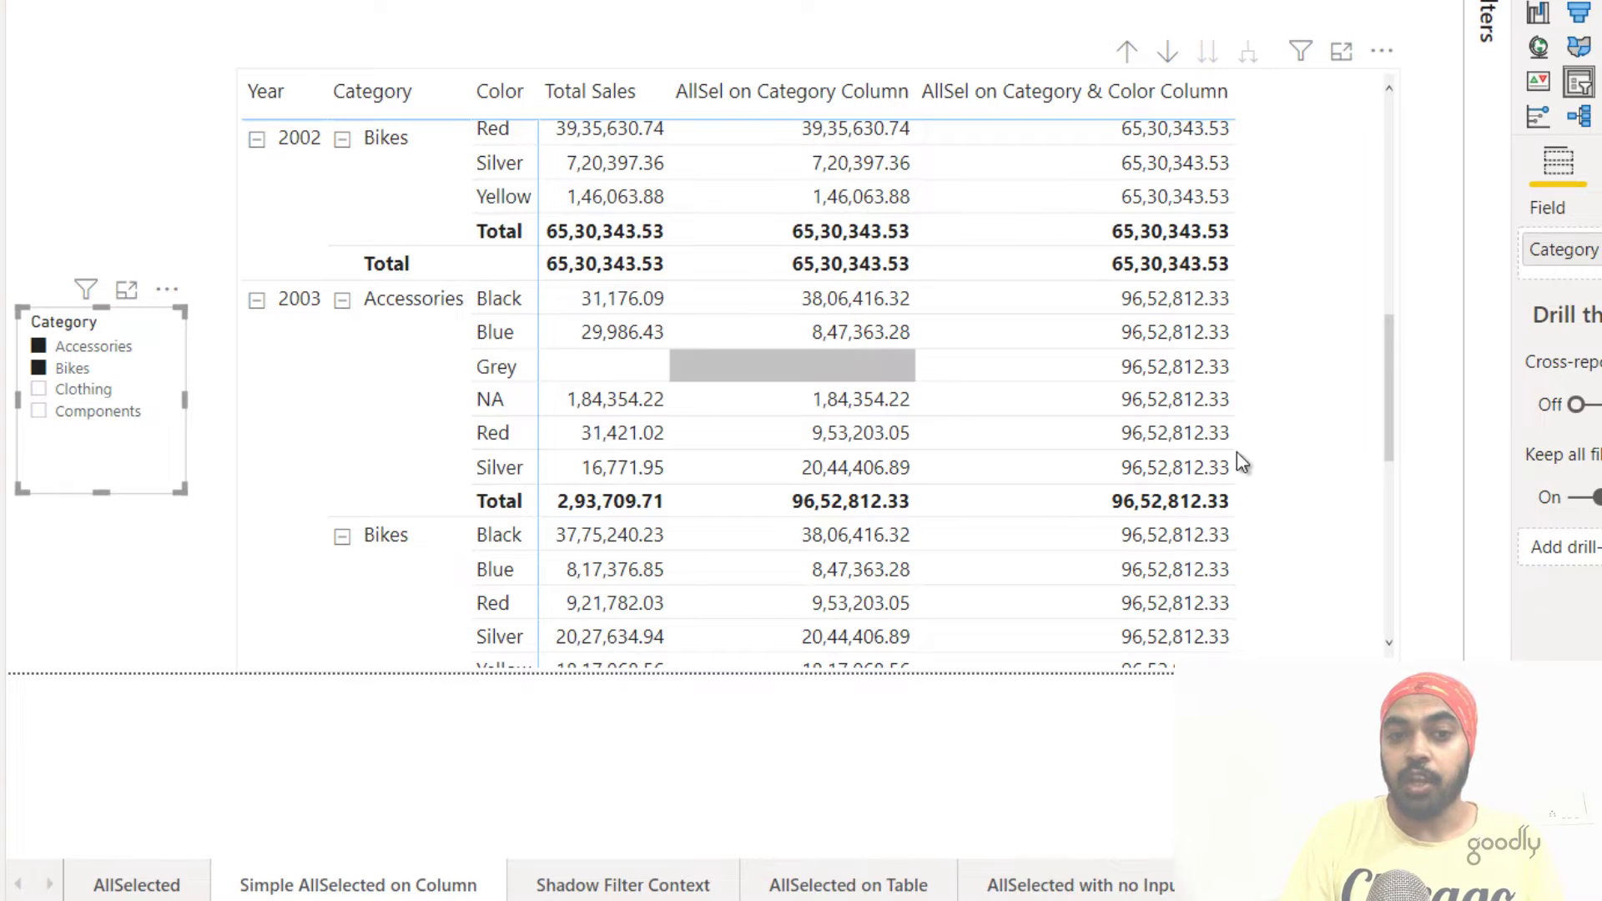
scroll(1282, 459, down, 3)
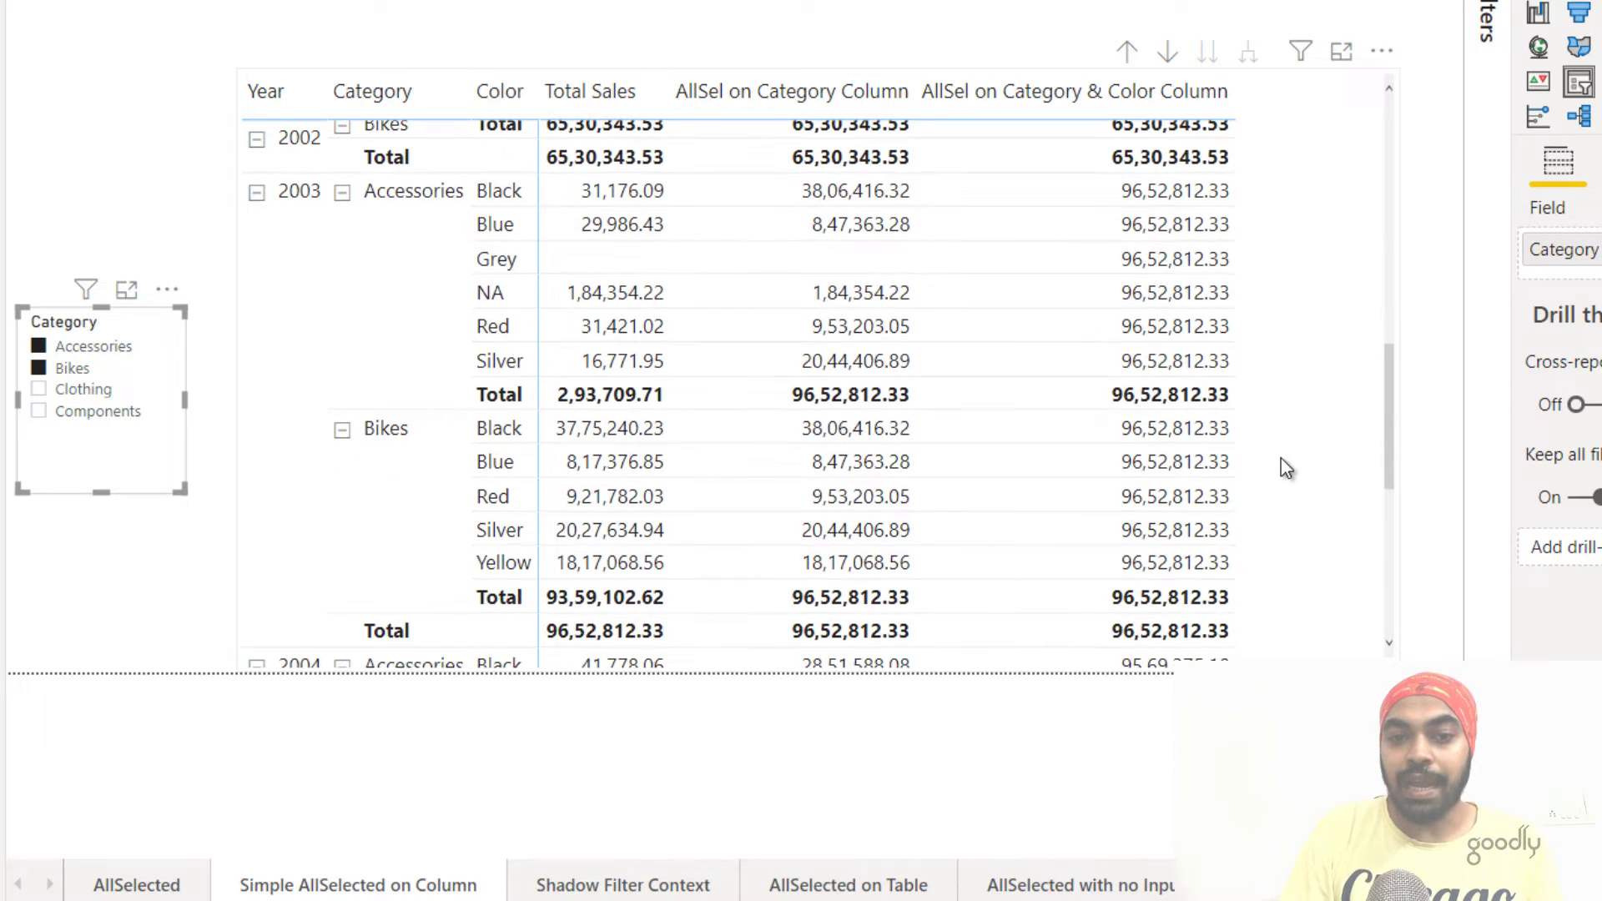
scroll(1281, 459, up, 1)
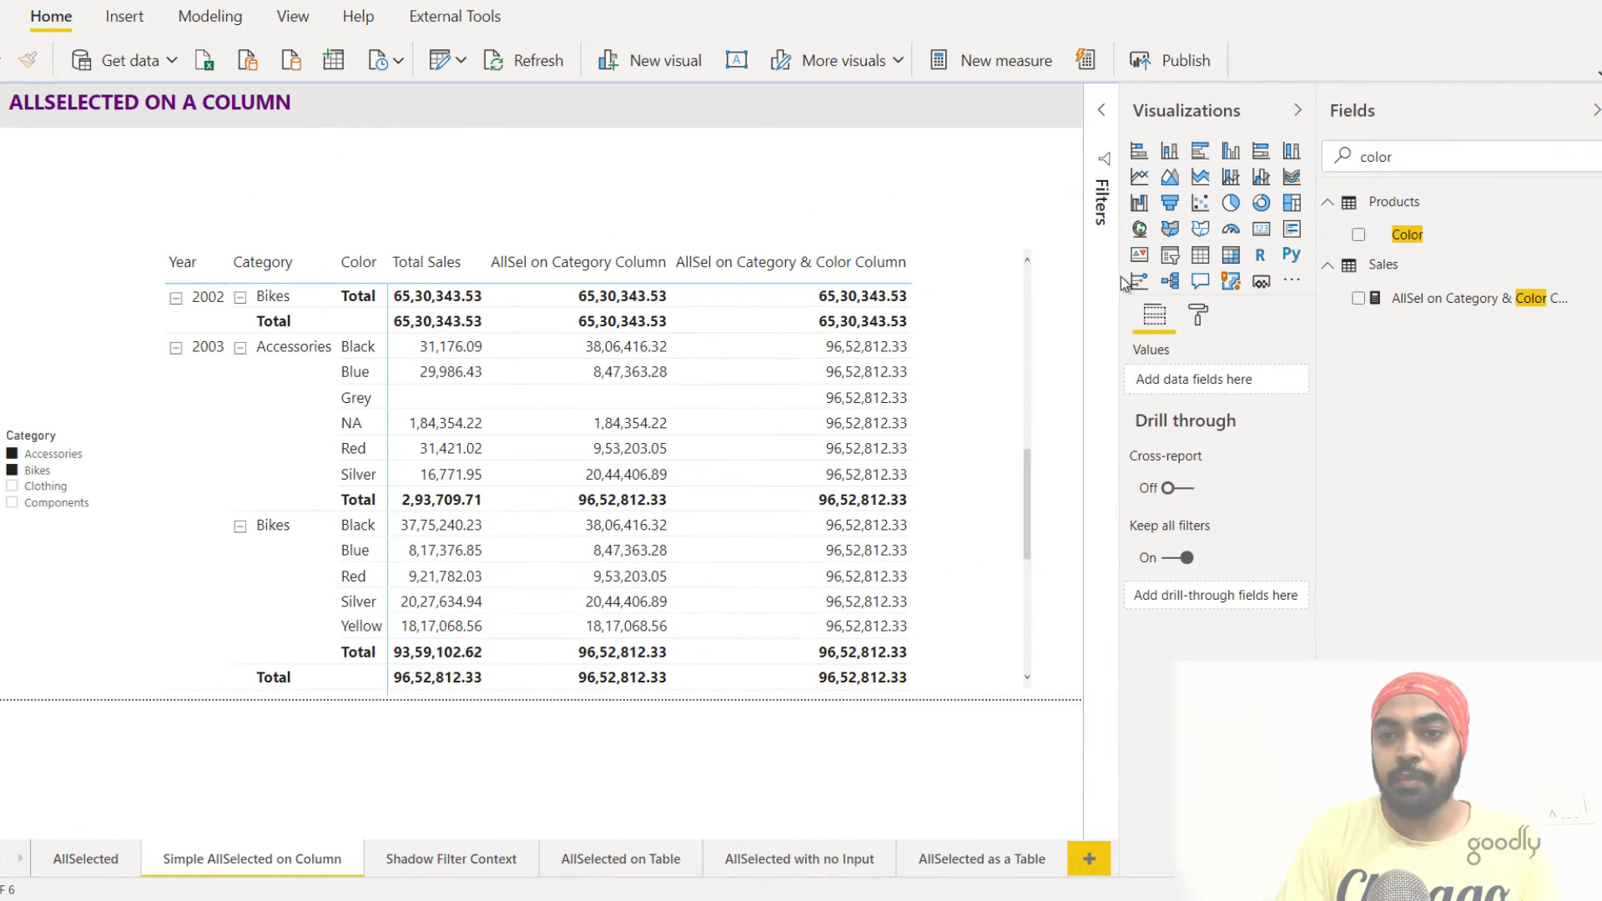
click(1169, 254)
drag(1303, 337, 1226, 383)
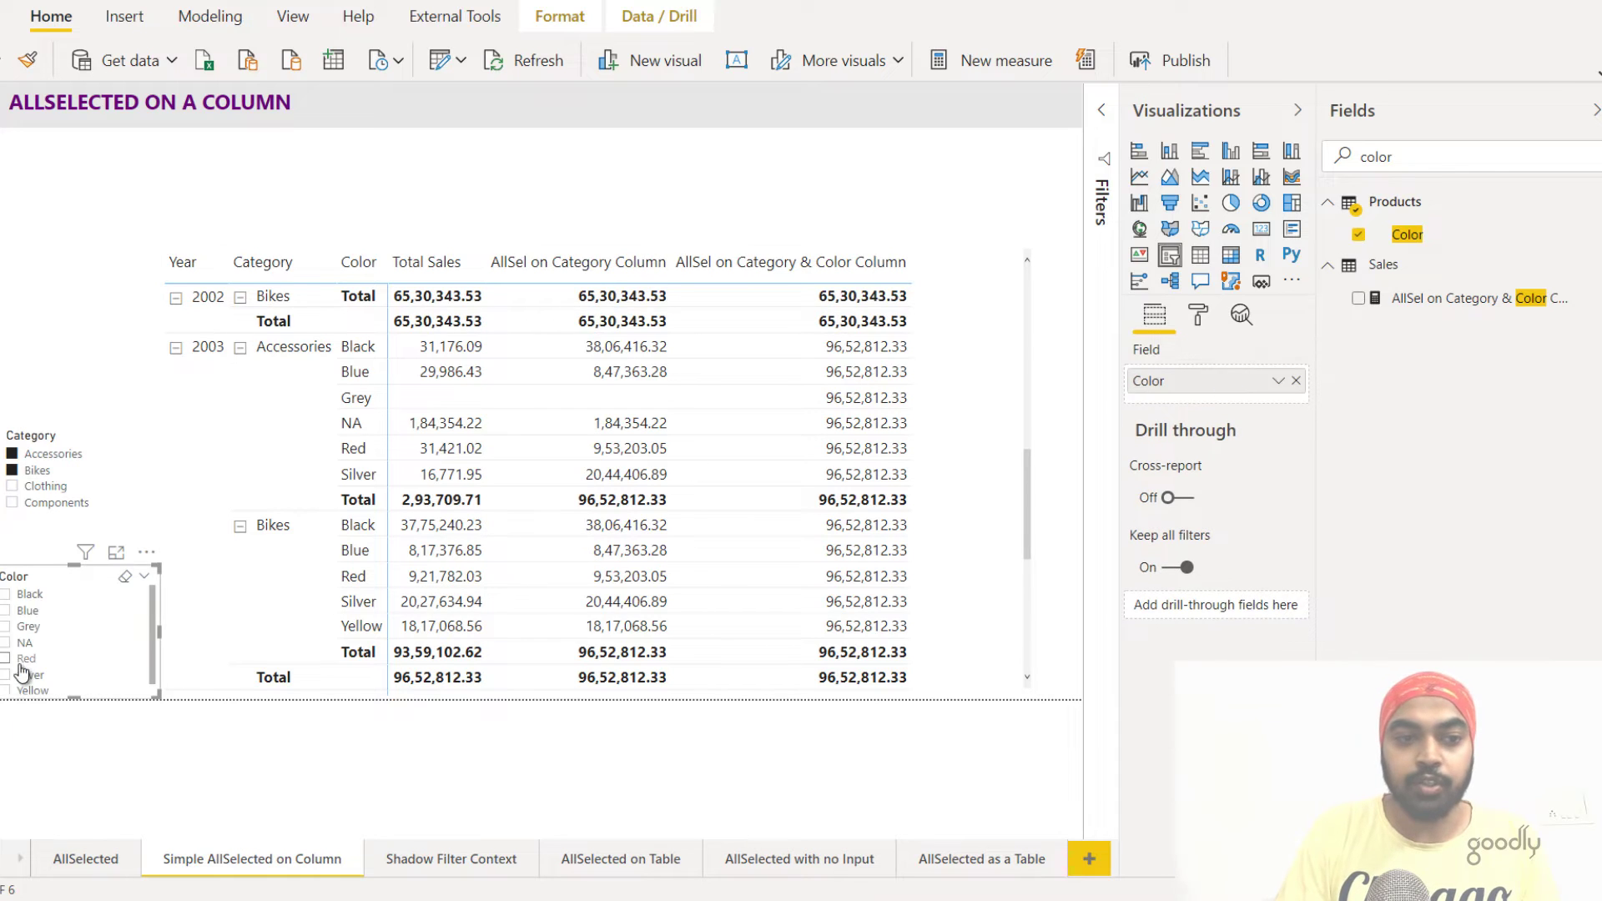
Filter the report to the colors Black and Silver together and narrow the matrix slightly from its left edge.
click(10, 594)
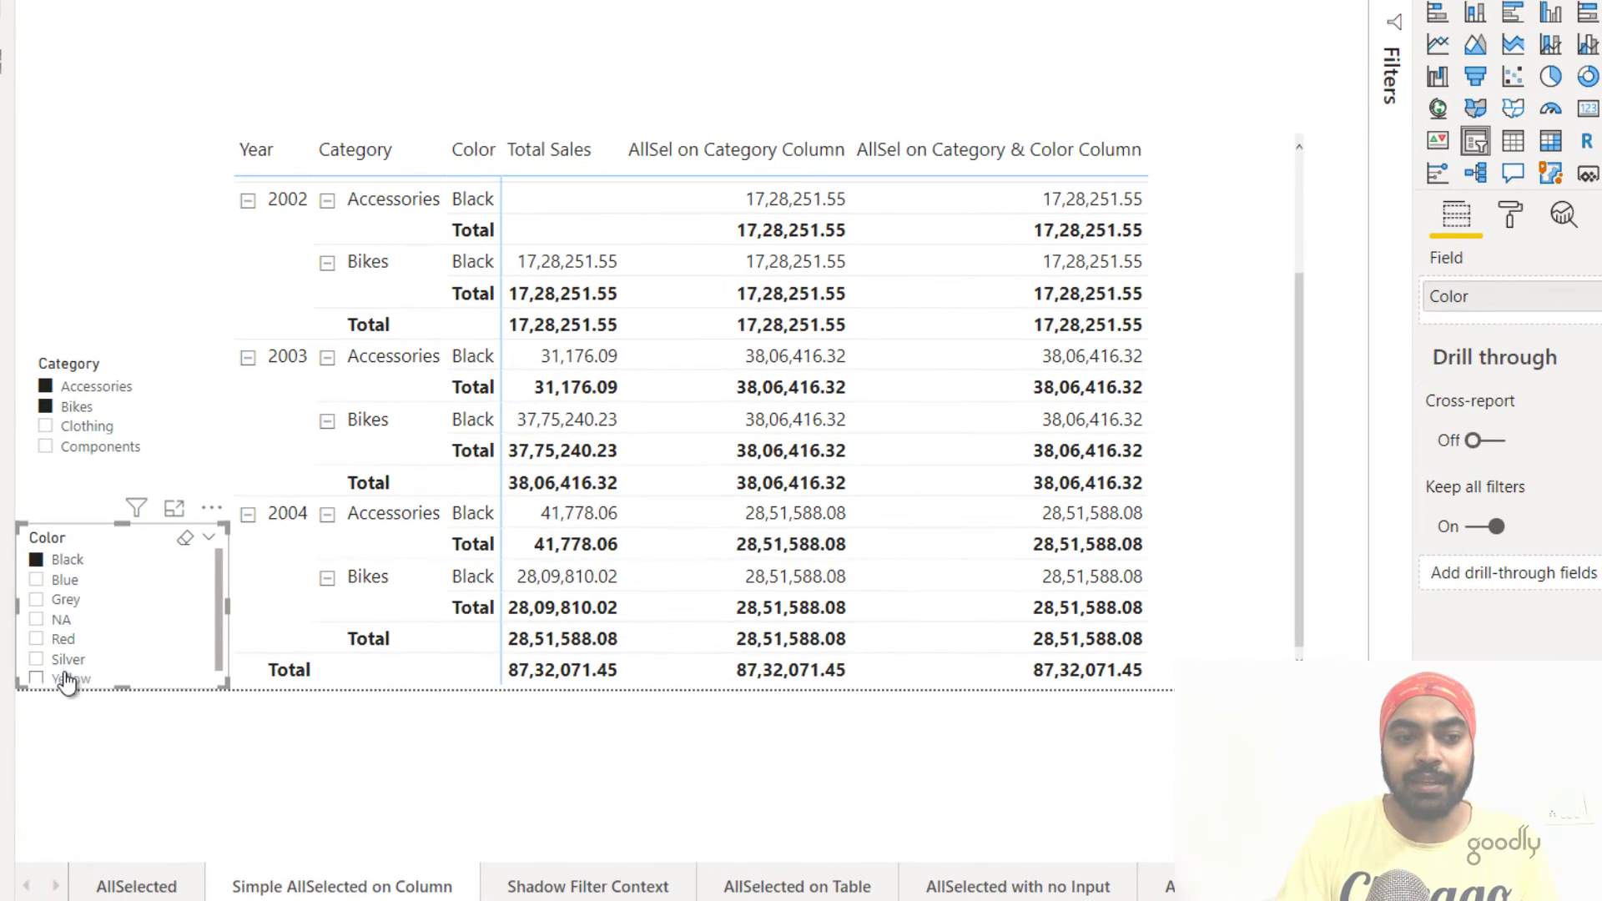
click(65, 660)
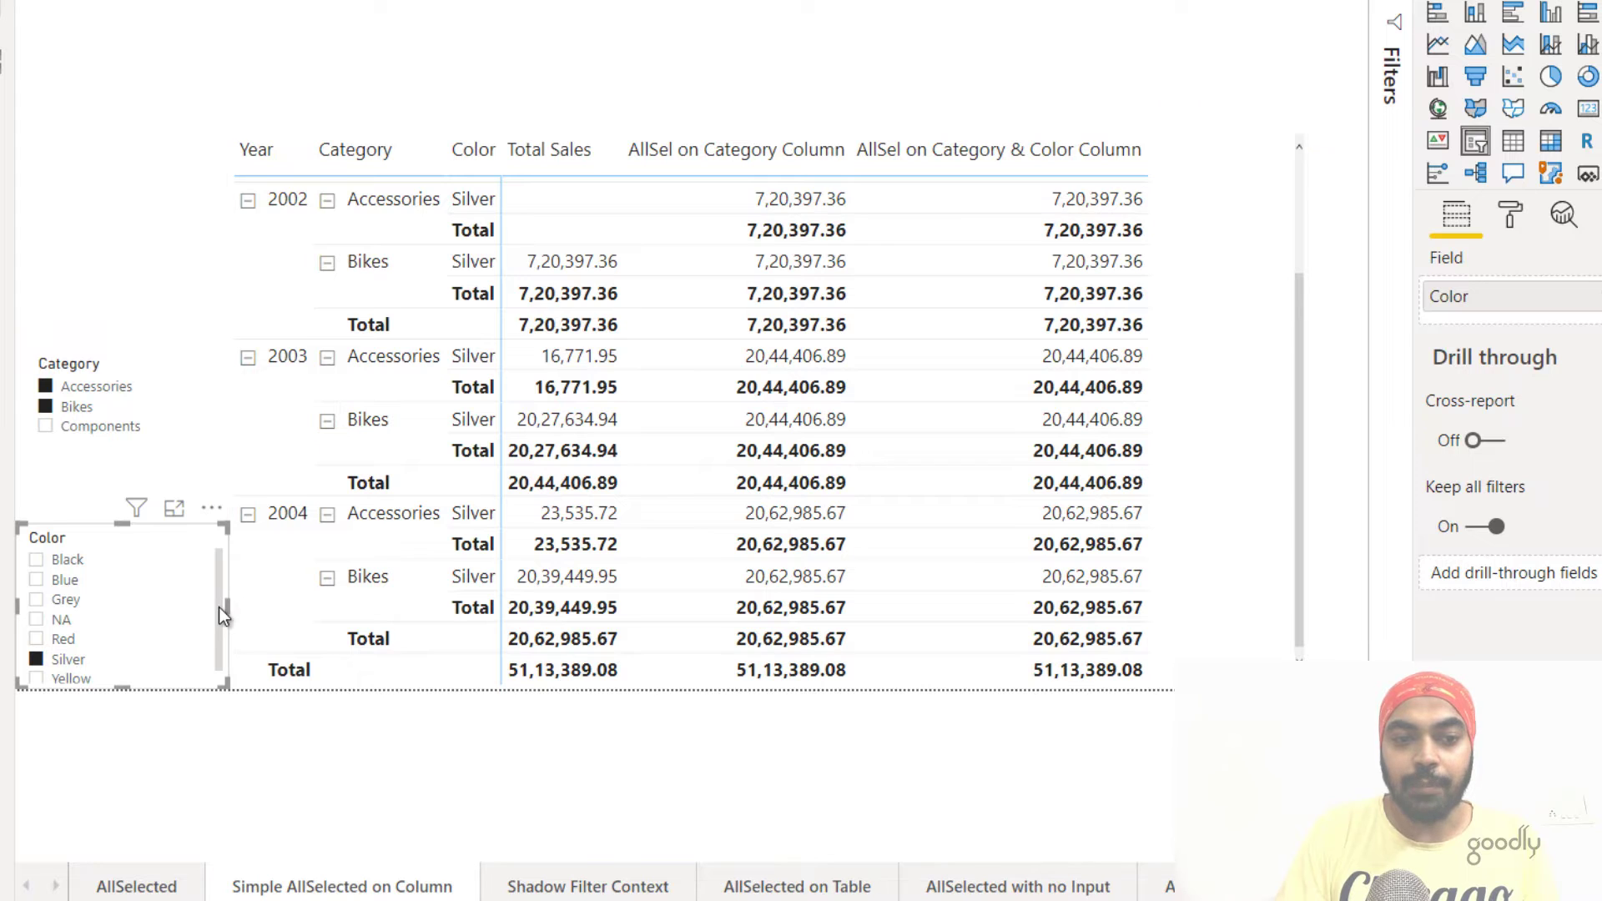
ctrl+click(35, 559)
mouse_move(232, 603)
mouse_down()
mouse_move(142, 601)
mouse_move(252, 600)
mouse_up()
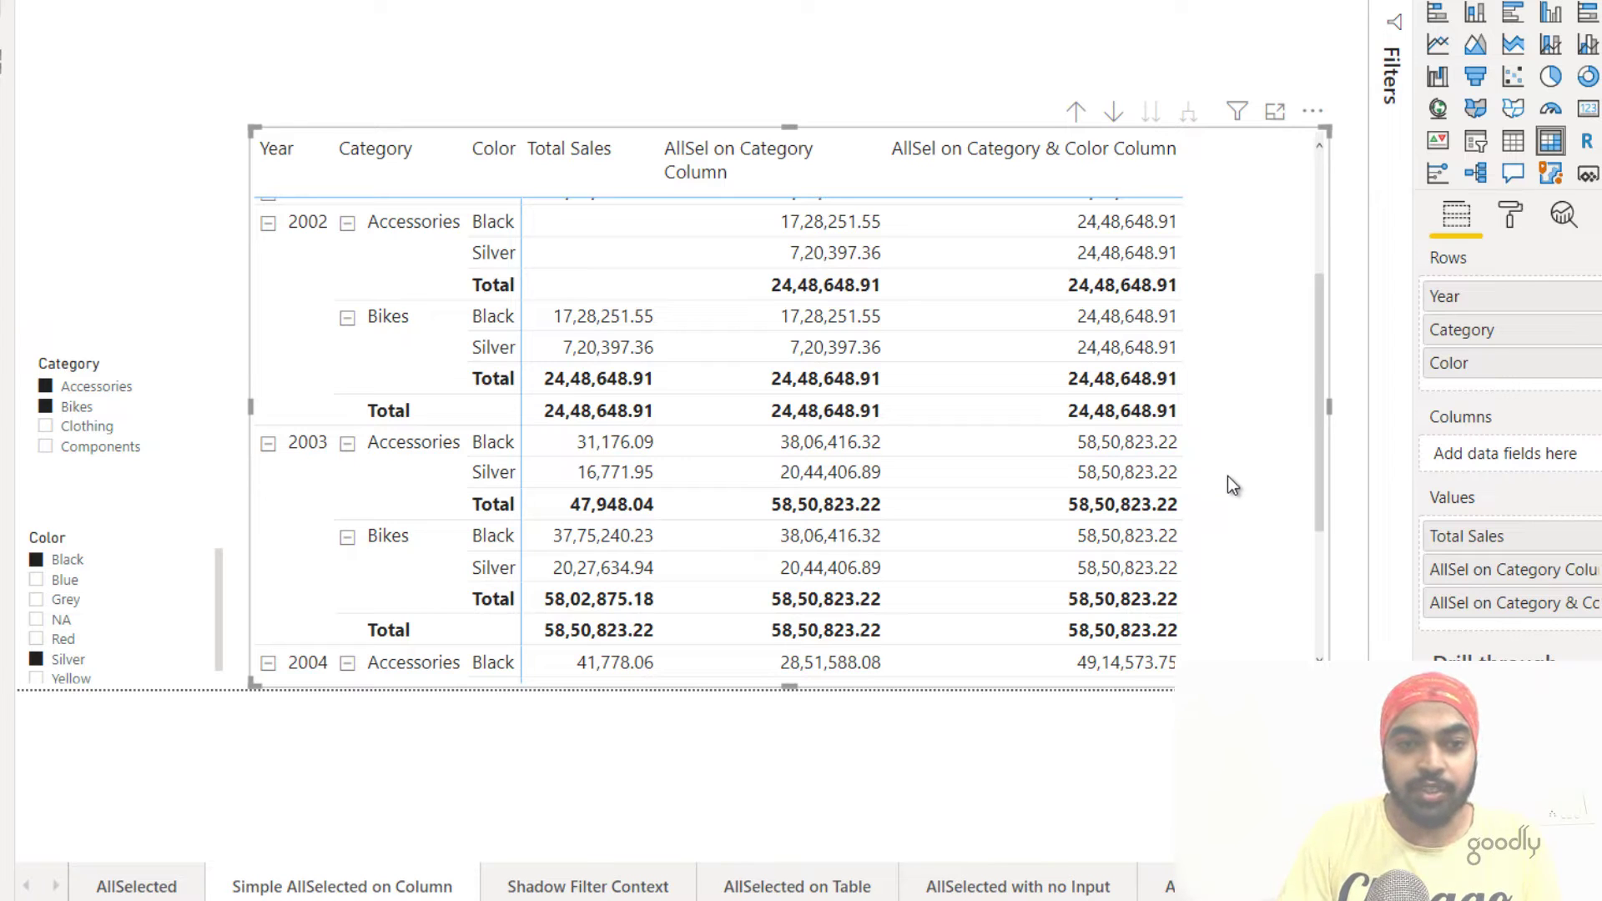
Move the Color field above Category in the matrix's row hierarchy.
scroll(1228, 474, down, 3)
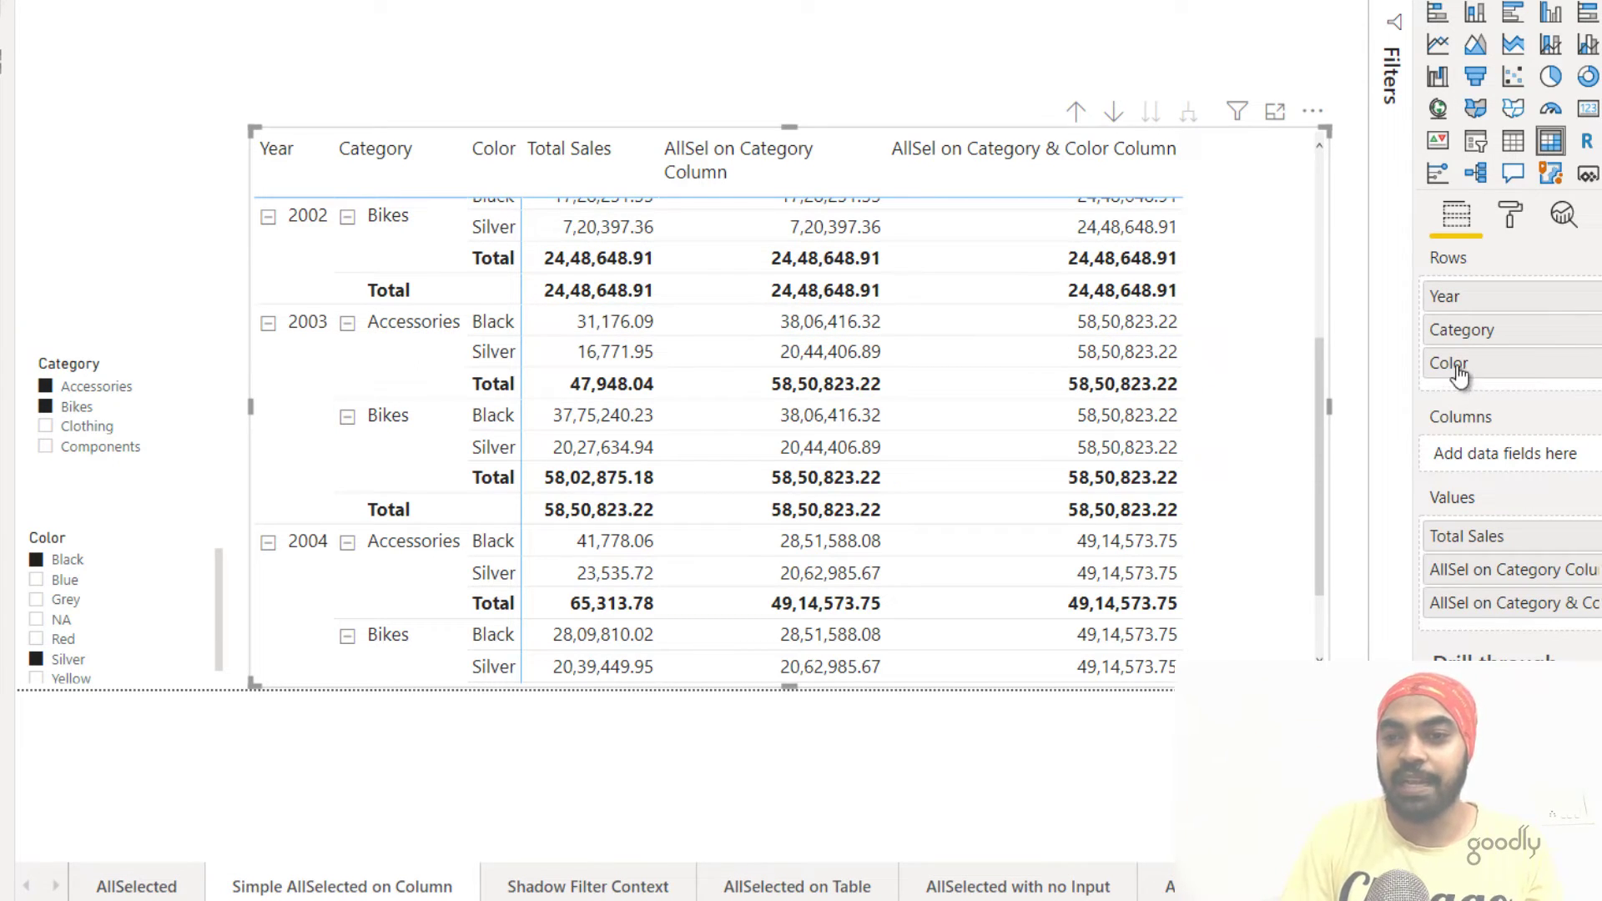
drag(1475, 364, 1474, 327)
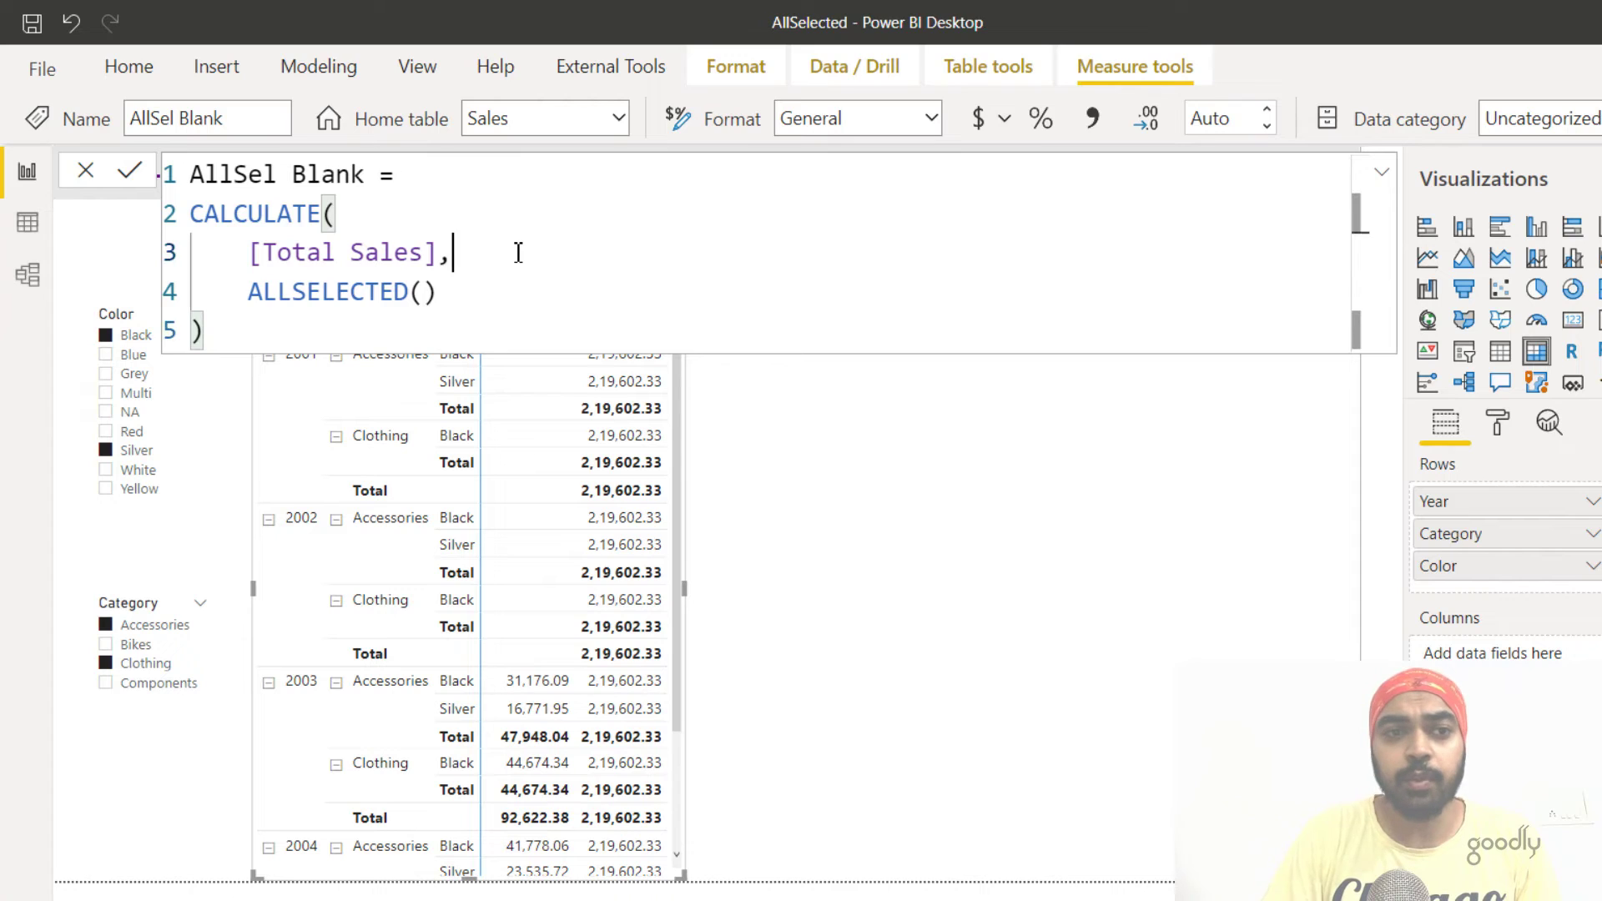
Close the AllSel Blank formula and compare the measure's values with Total Sales down to the matrix's grand total.
key(Return)
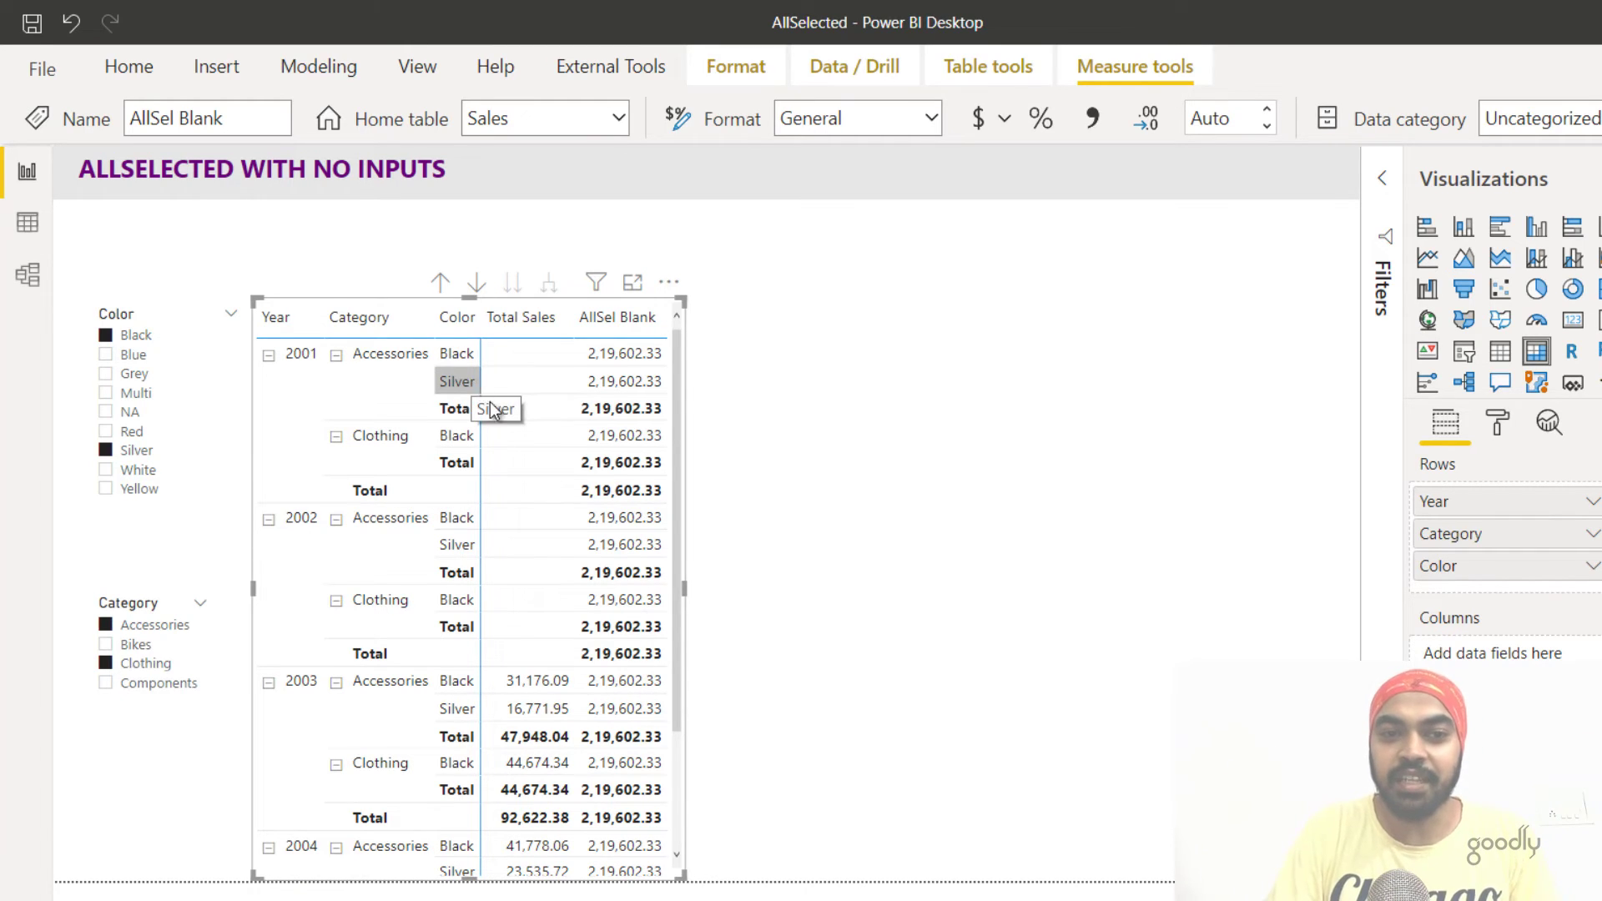
scroll(589, 648, down, 3)
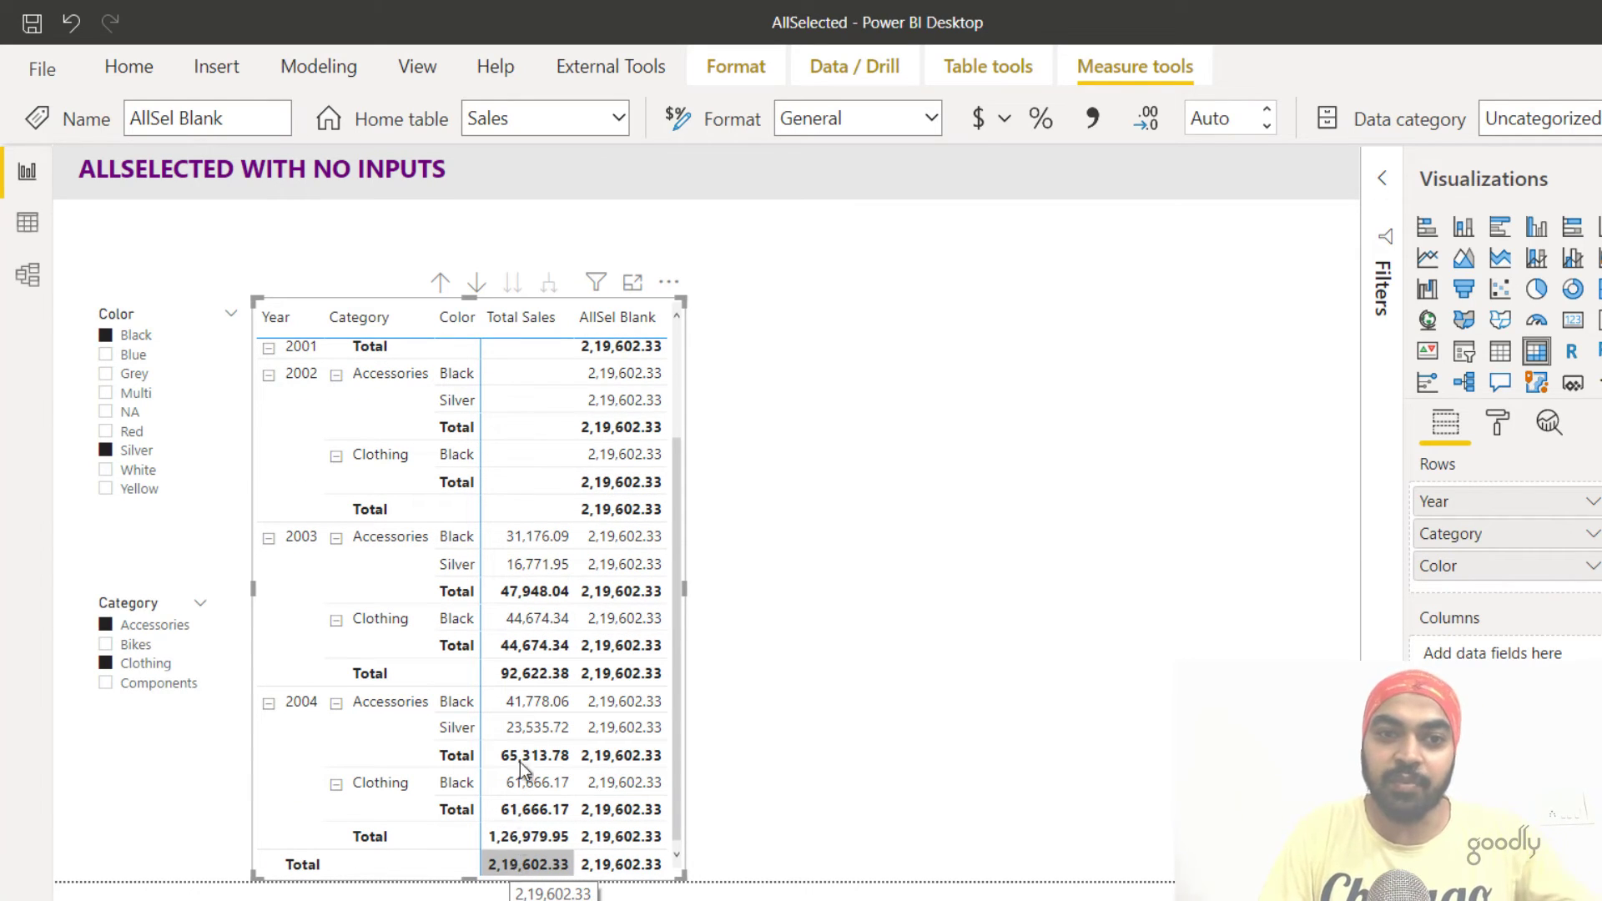
scroll(522, 613, up, 3)
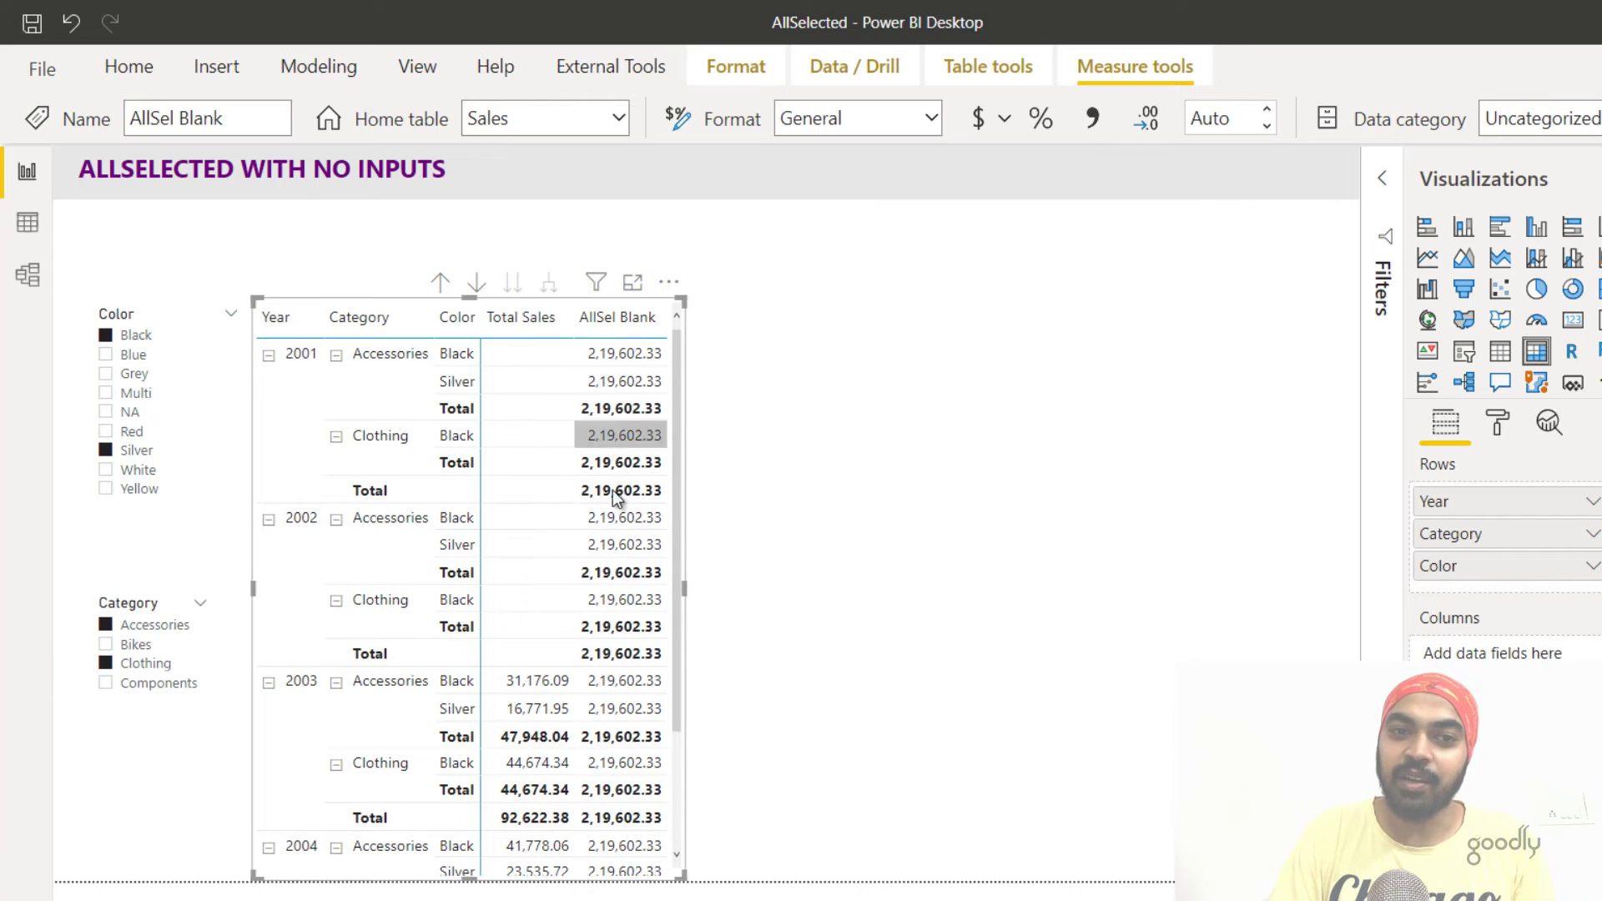
click(750, 730)
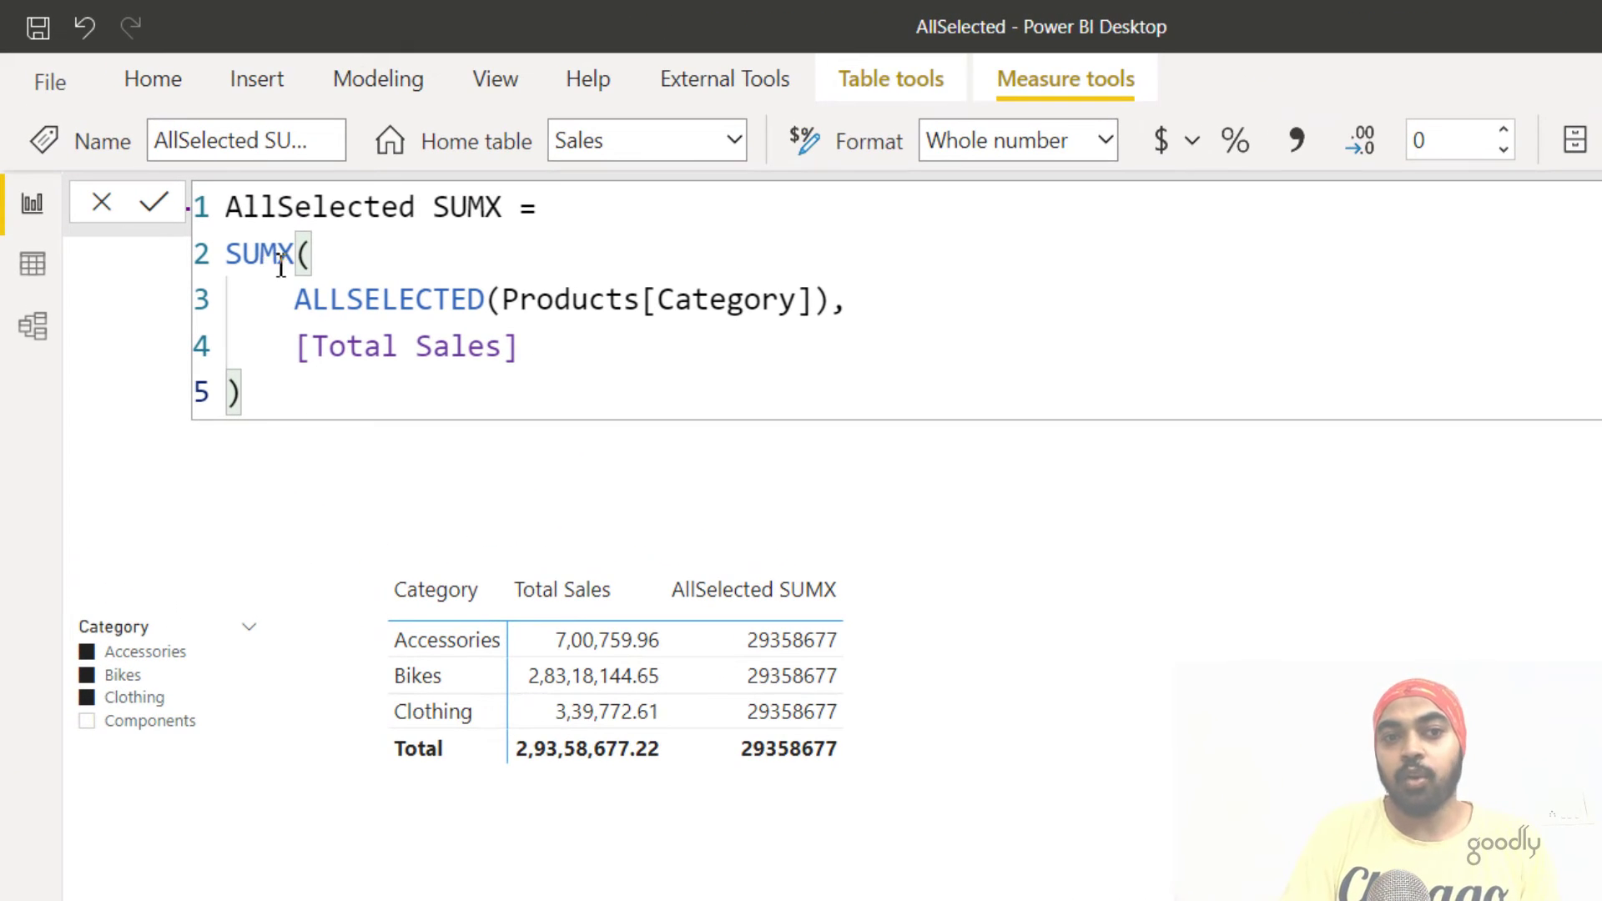
Examine the ALLSELECTED(Products[Category]) table argument inside the AllSelected SUMX measure.
drag(303, 311, 758, 299)
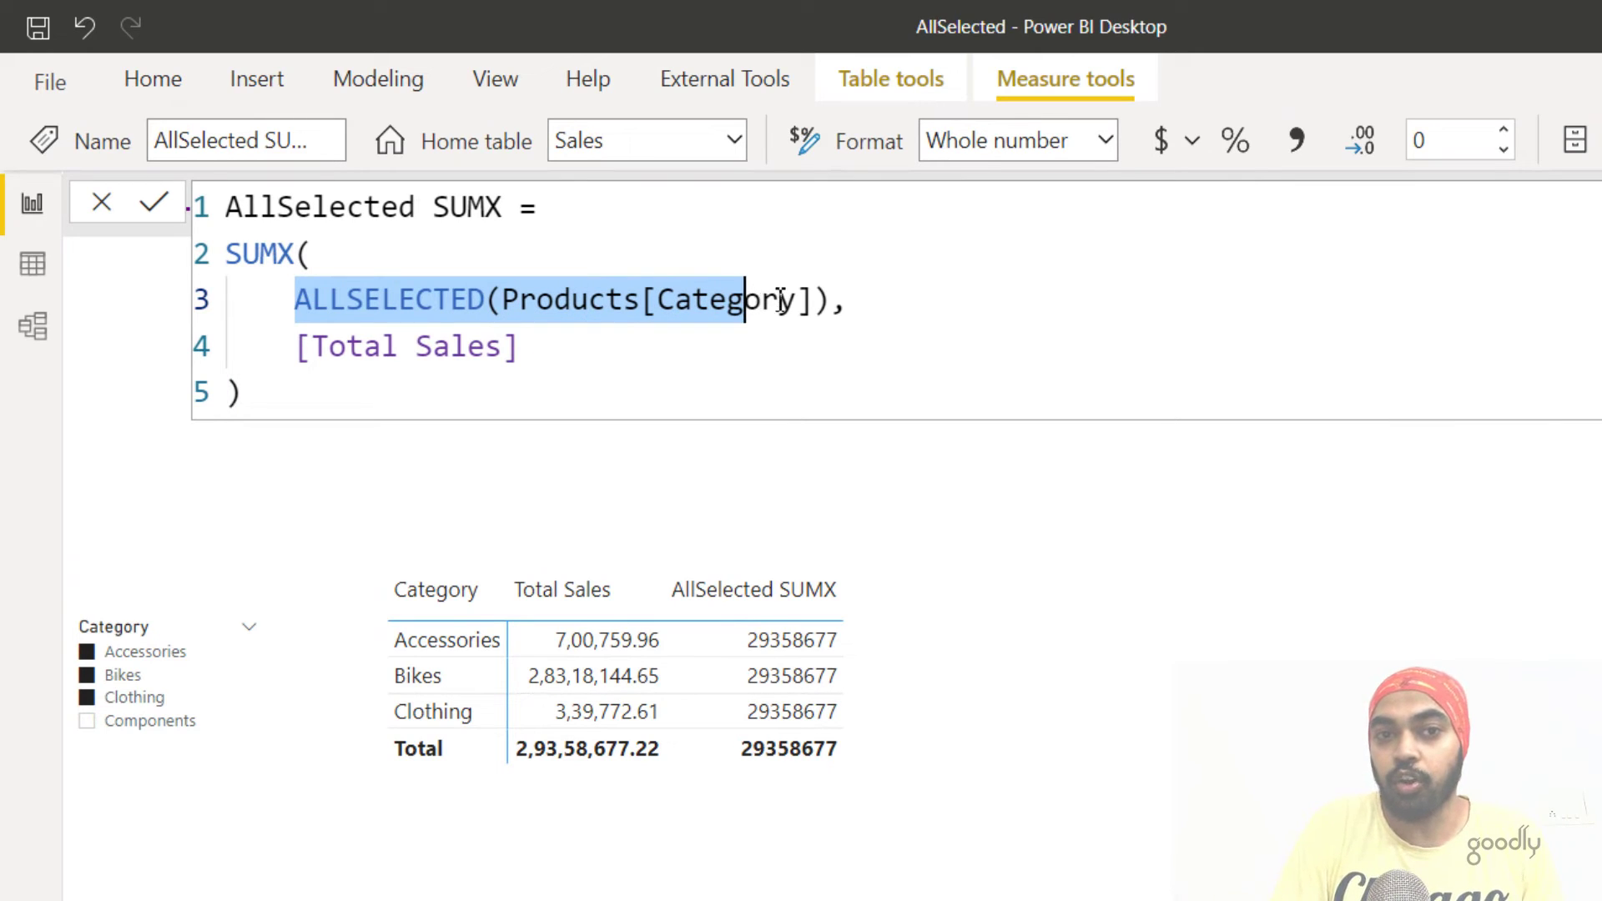
click(834, 305)
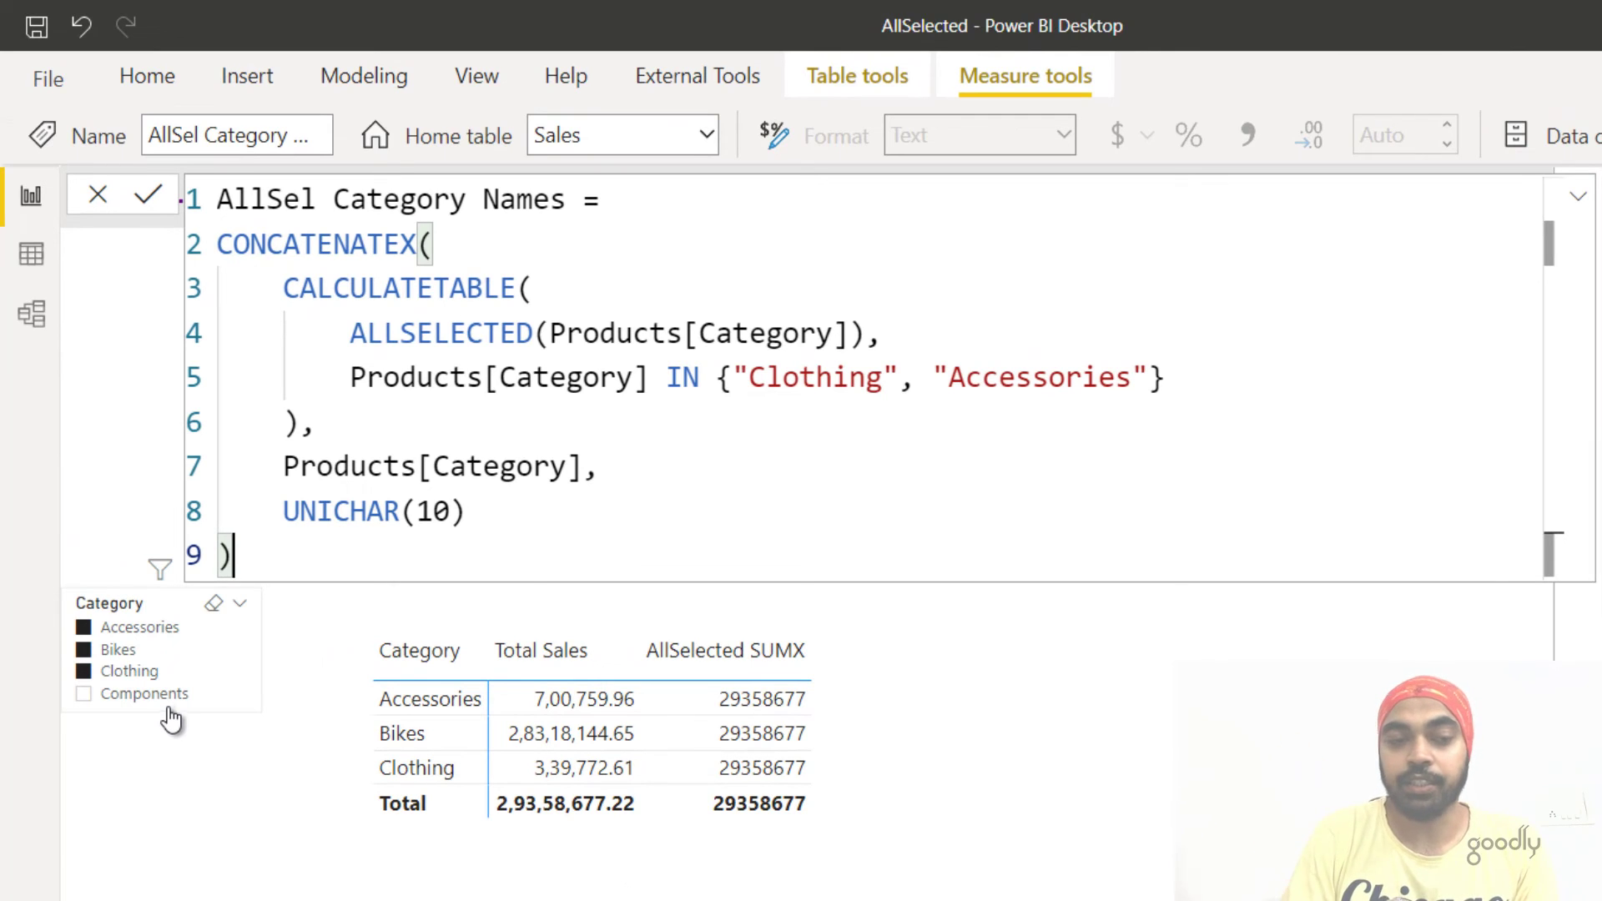
Examine the AllSel Category Names formula: its ALLSELECTED table, the Clothing and Accessories filter, and the enclosing CALCULATETABLE expression.
click(117, 649)
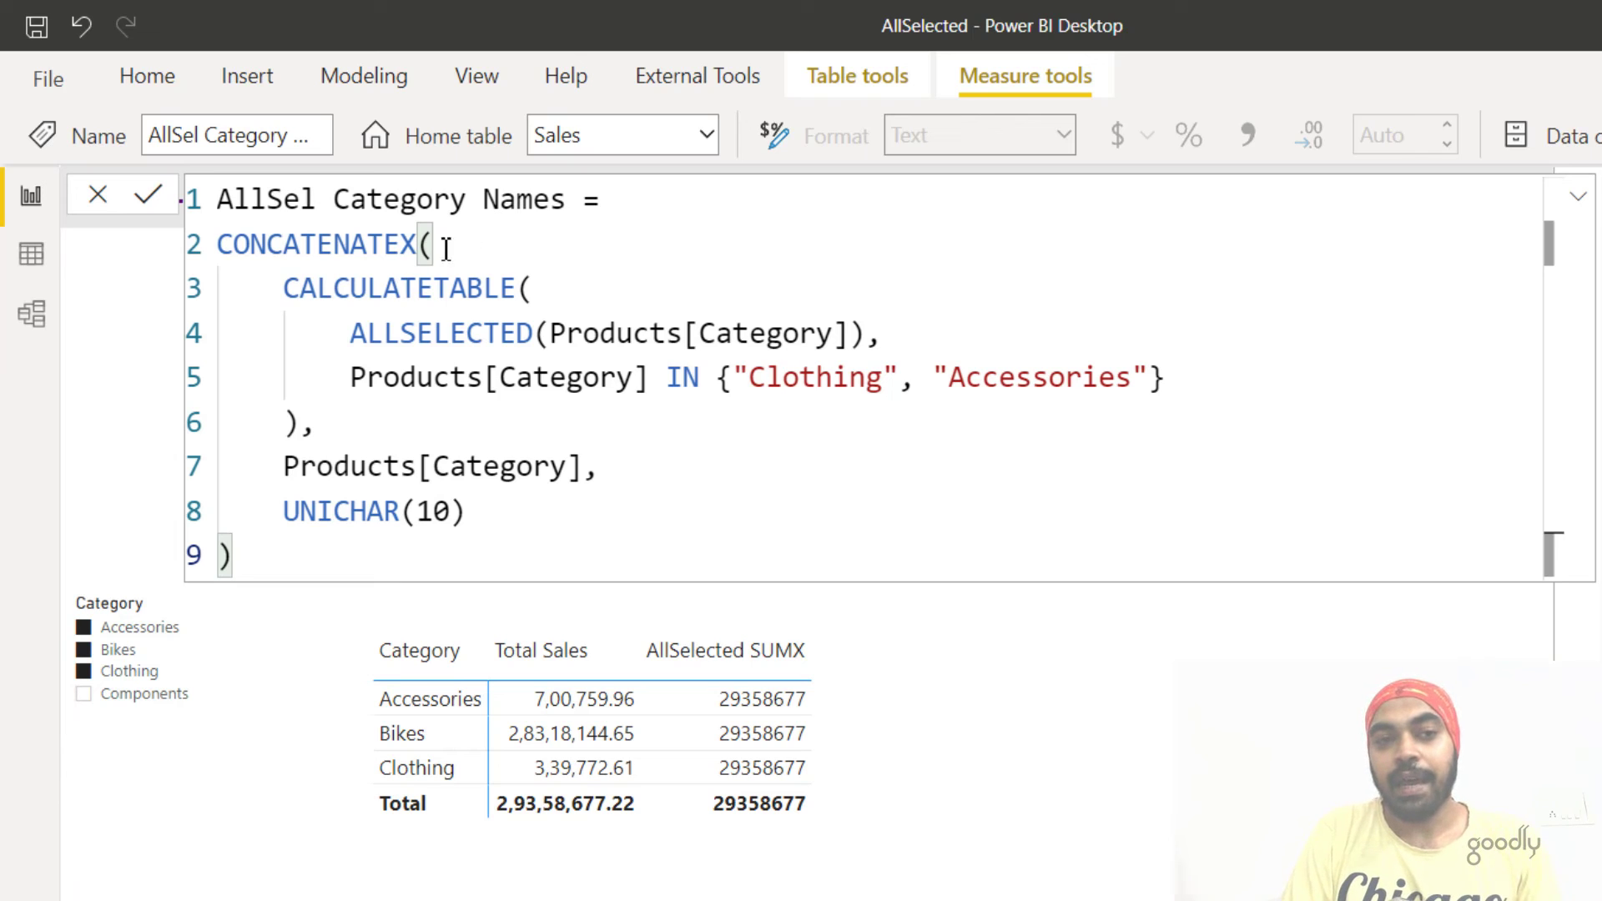
drag(351, 333, 871, 334)
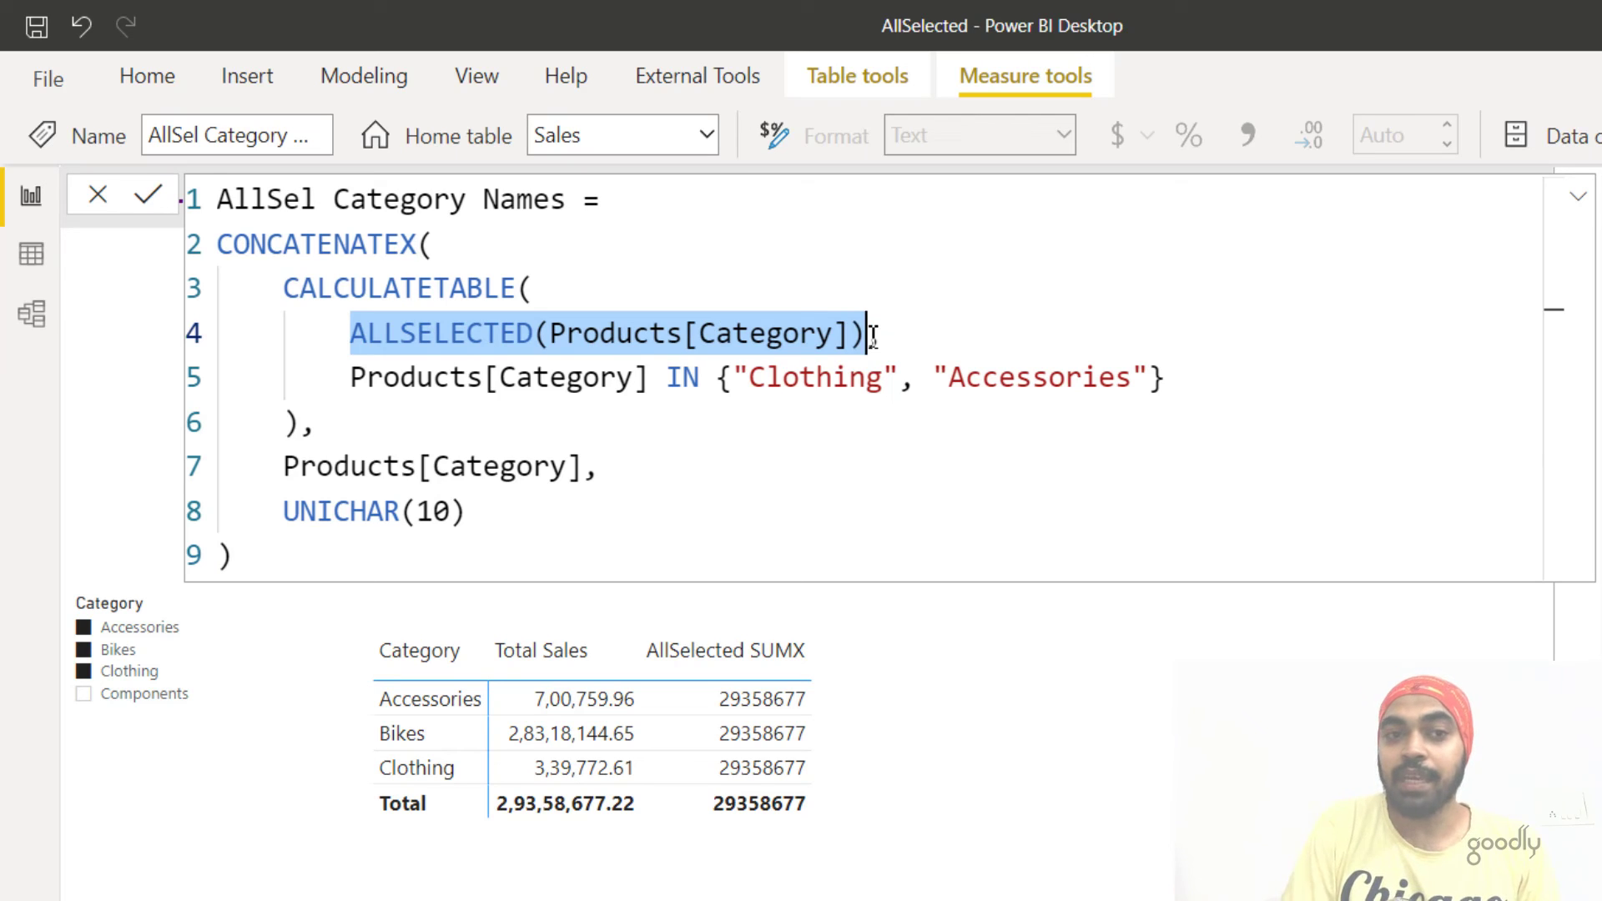
click(765, 380)
drag(766, 380, 818, 380)
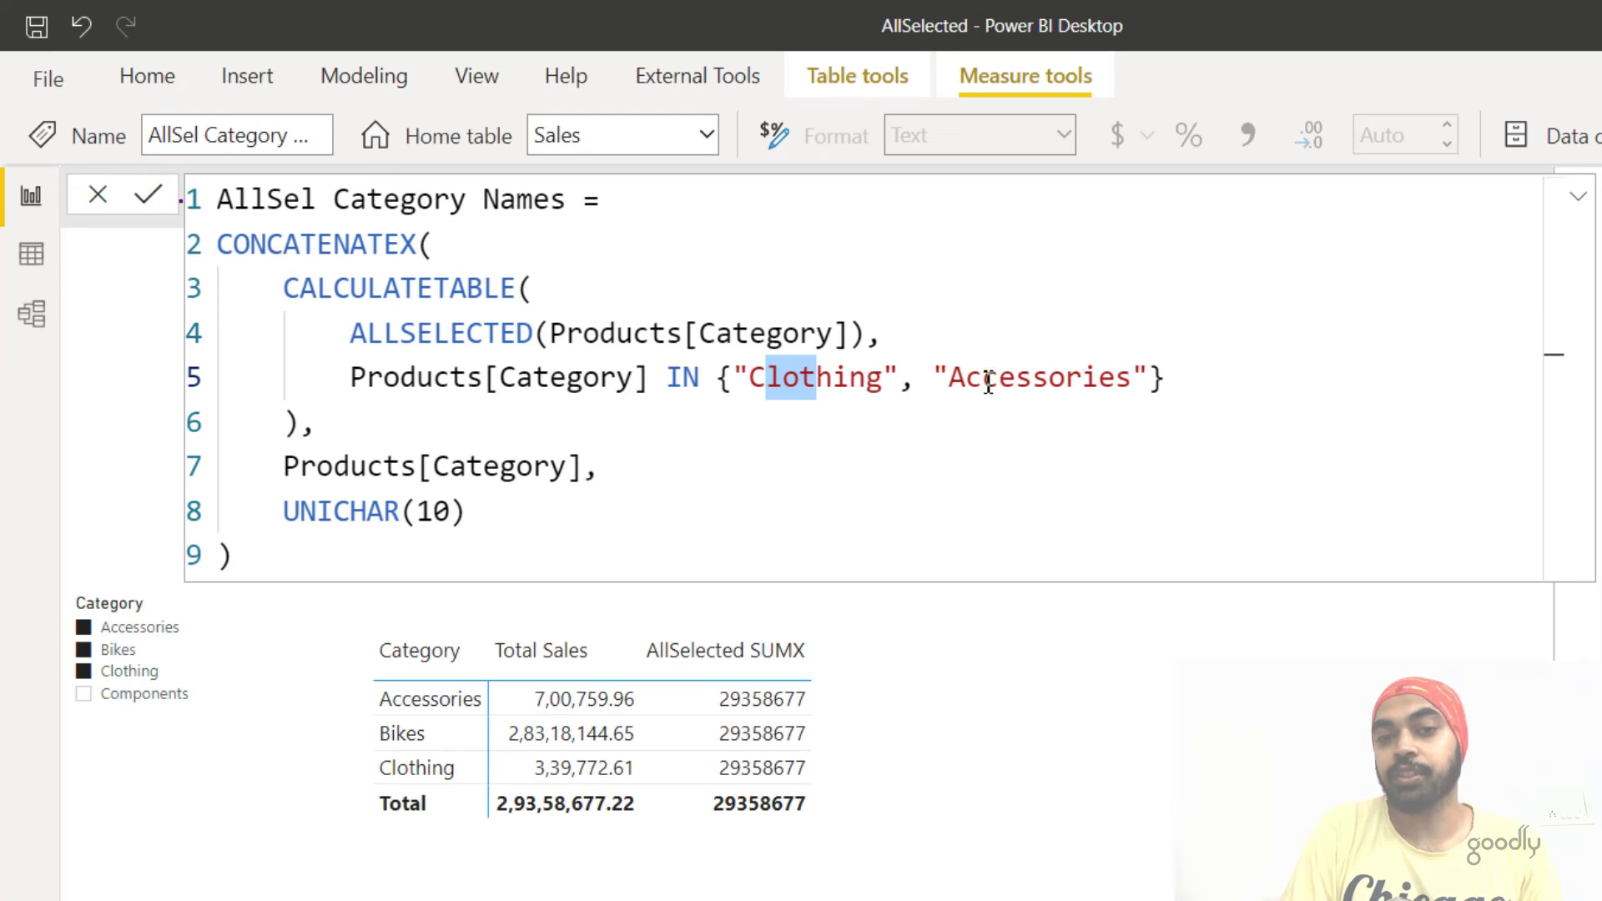
drag(983, 377, 1038, 384)
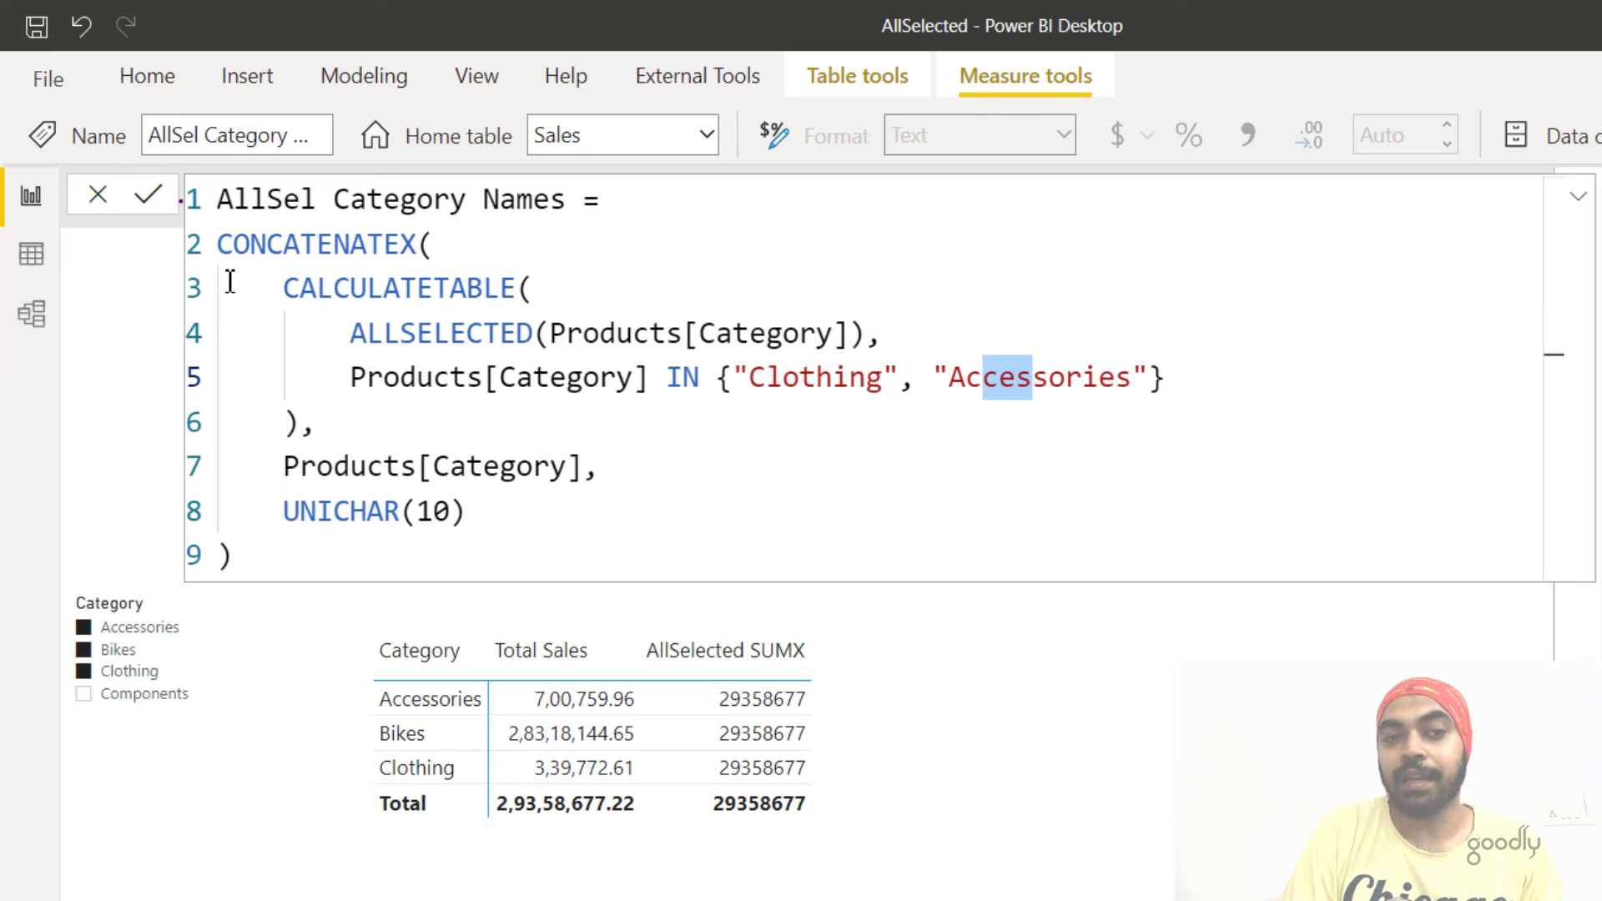
drag(290, 288, 306, 424)
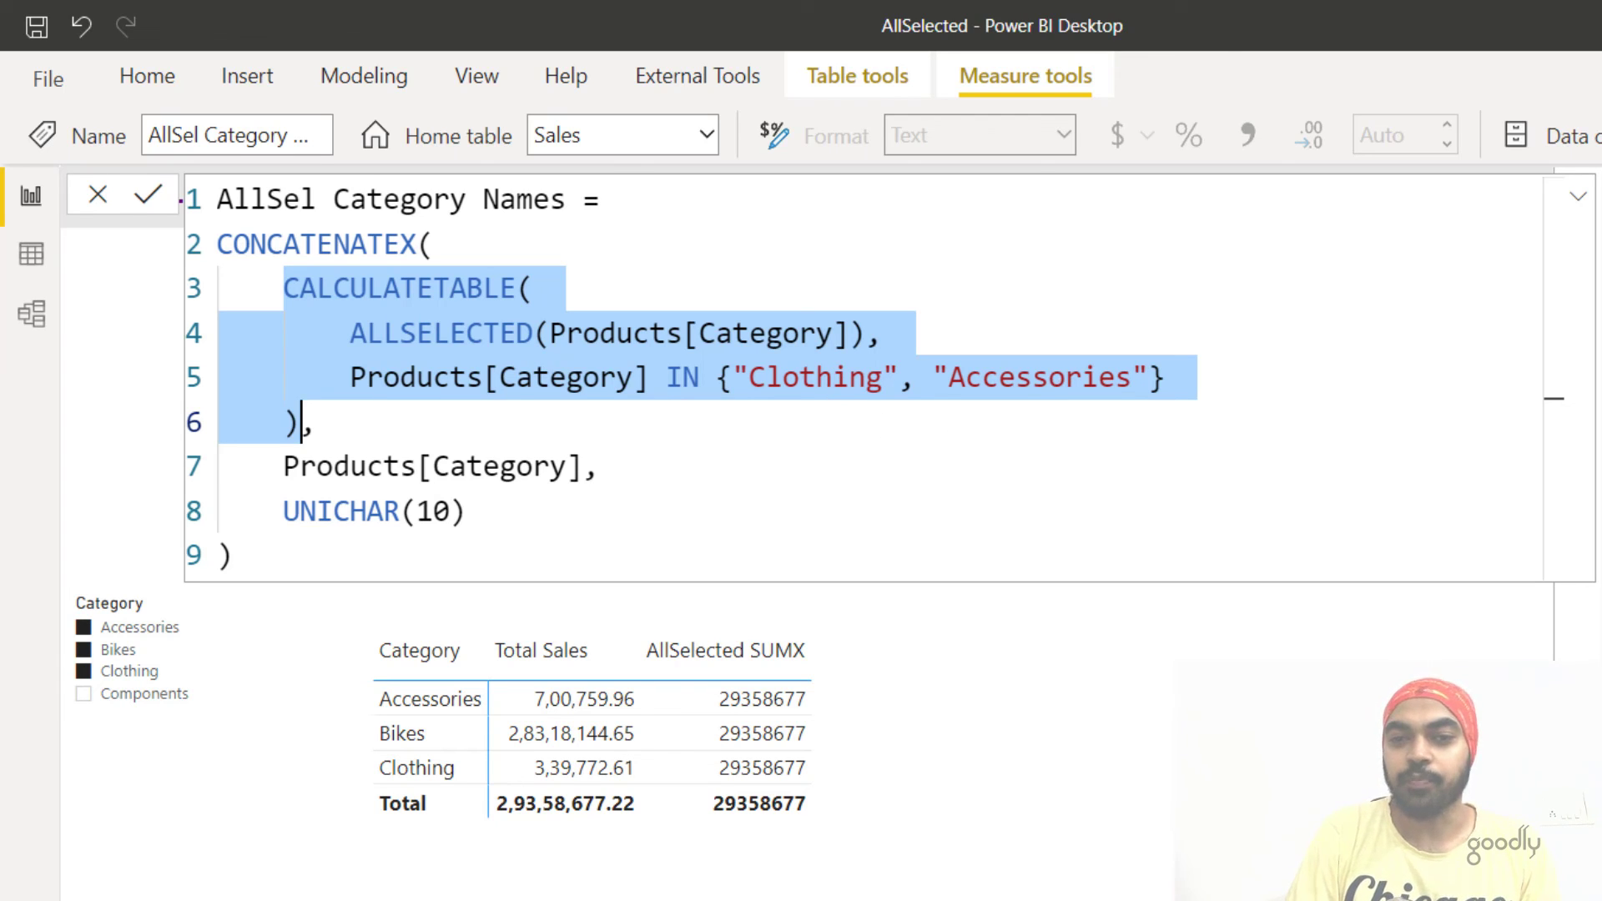
Add the AllSel Category Names measure to the matrix beside AllSelected SUMX.
click(1413, 601)
drag(1598, 730, 940, 715)
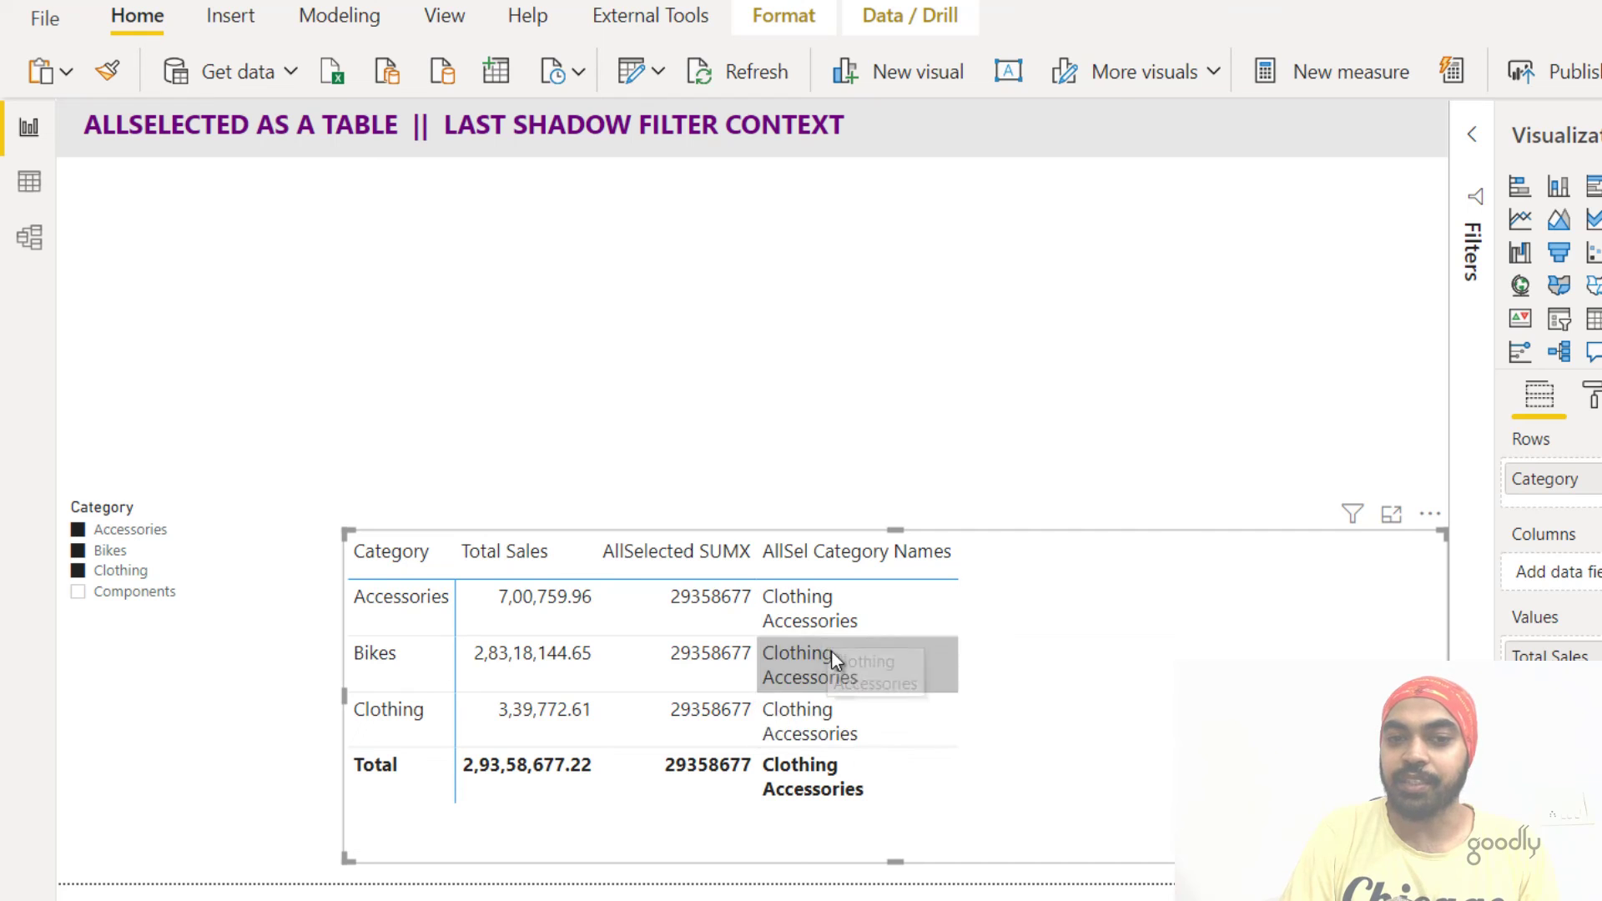
Reopen the AllSel Category Names formula and highlight its ALLSELECTED(Products[Category]) expression.
click(1598, 731)
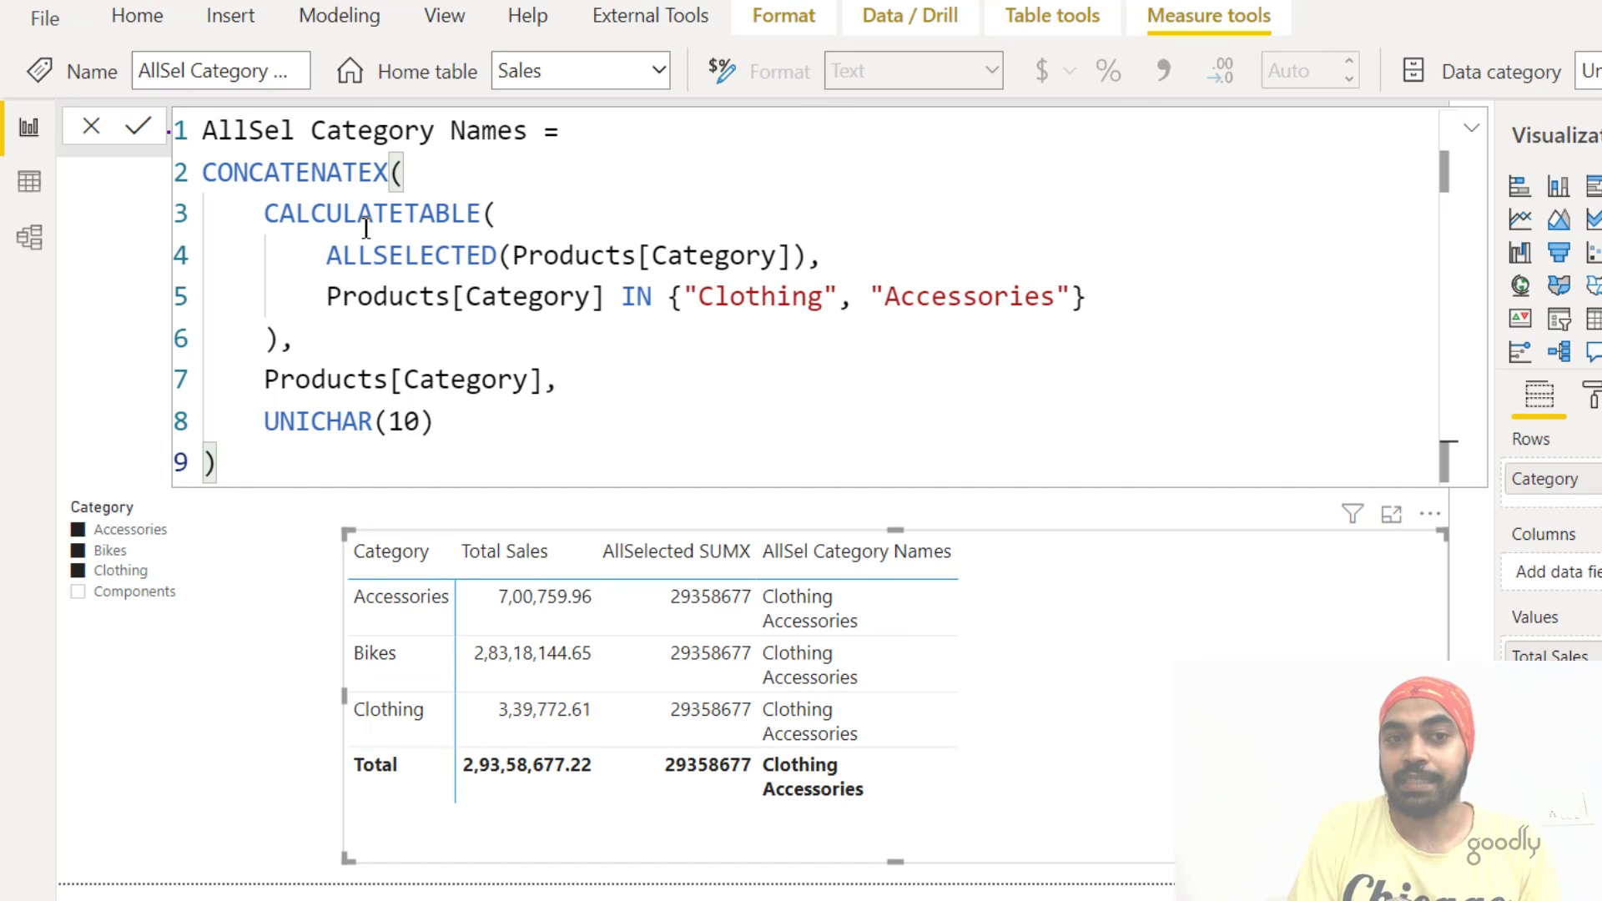
drag(327, 255, 815, 253)
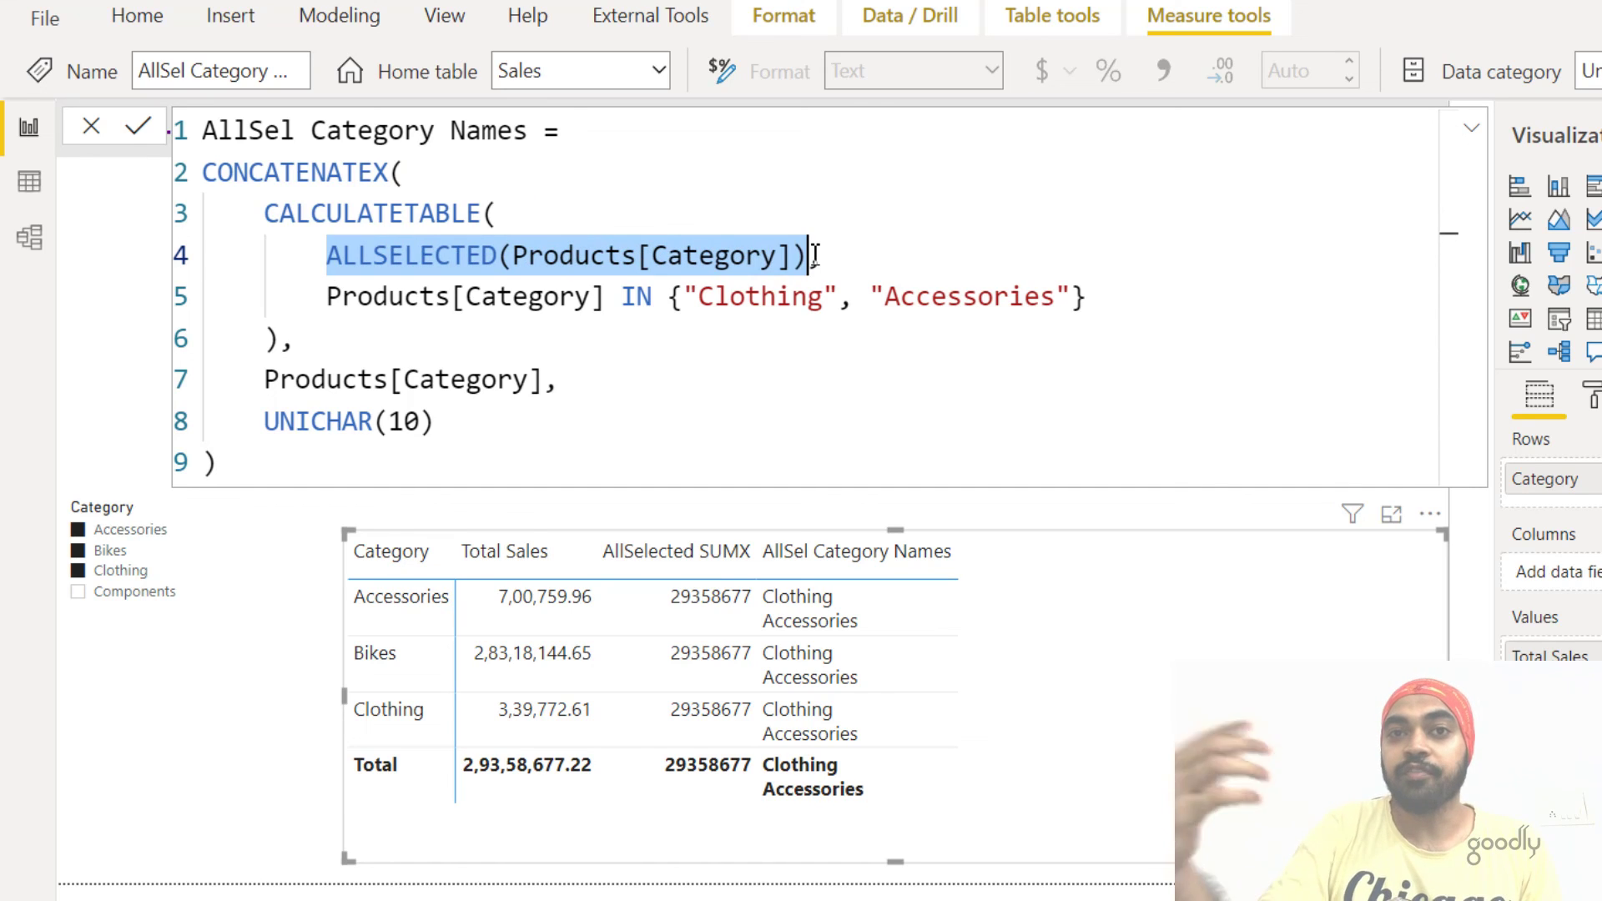